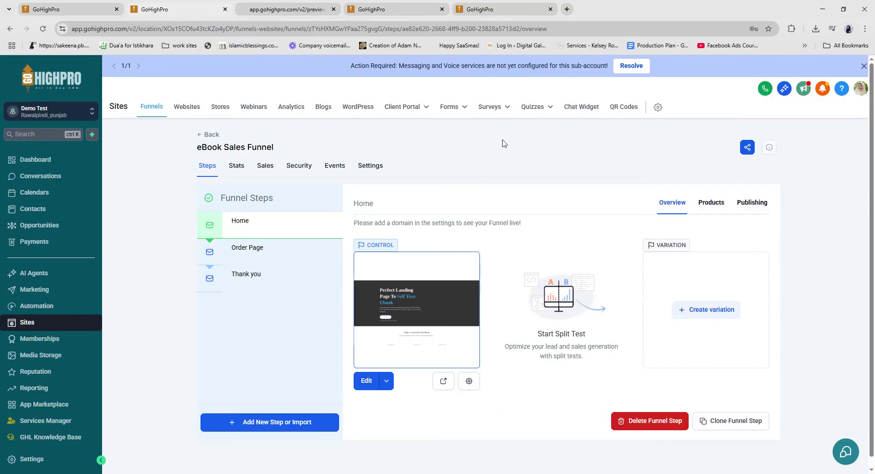
Step: Switch to the preview tab showing the eBook landing page 'Perfect Landing Page To Sell Your Ebook'
click(288, 10)
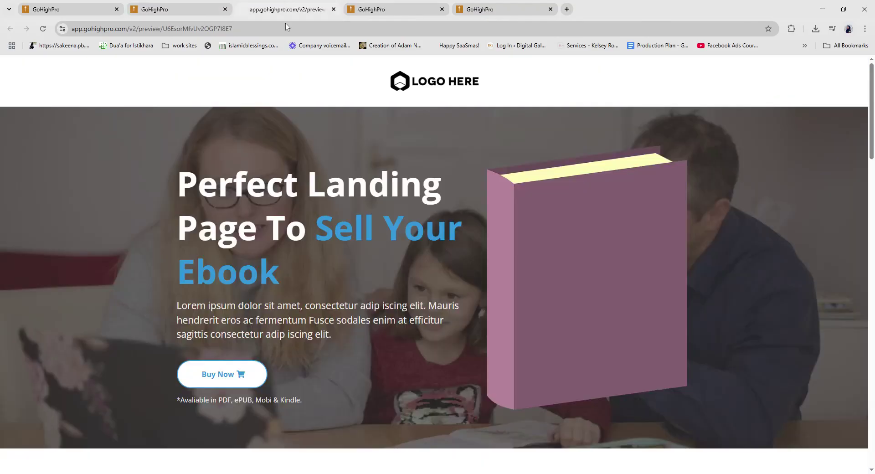
Step: Advance the preview from Buy Now to the order page and compare it with the funnel steps
click(226, 381)
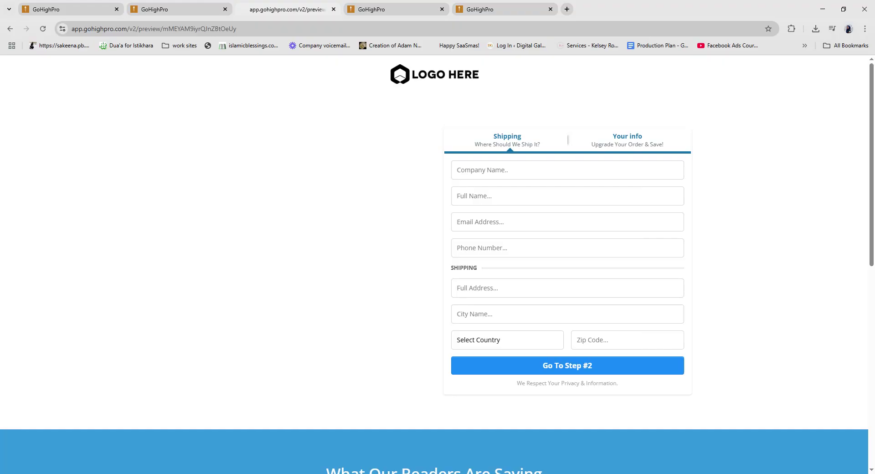
click(165, 10)
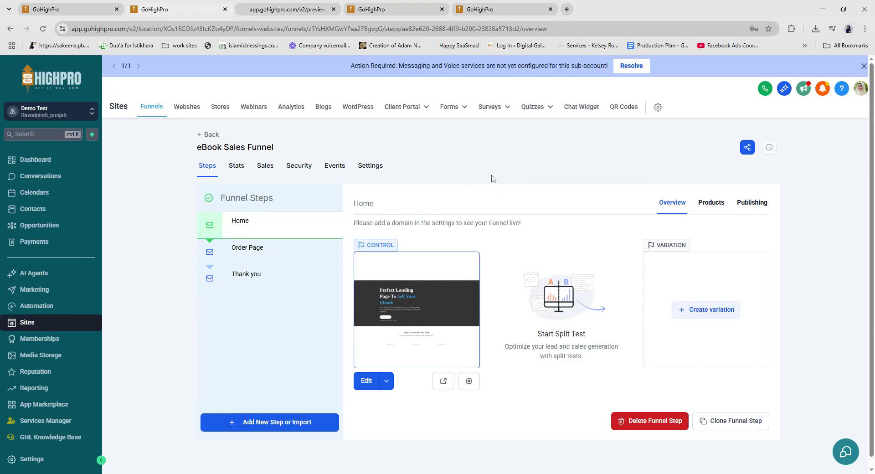
click(280, 10)
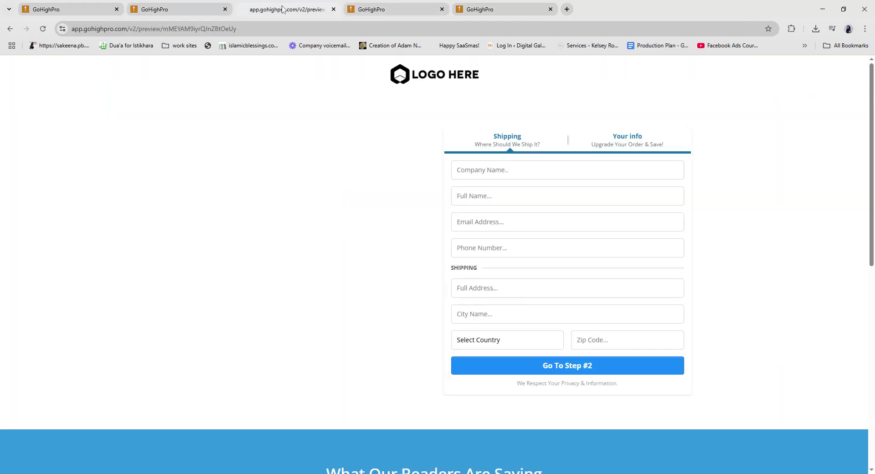
click(197, 9)
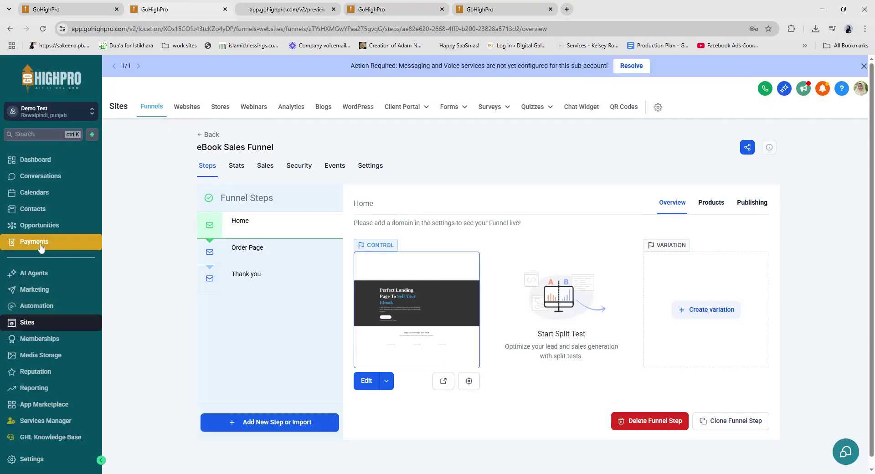
click(291, 7)
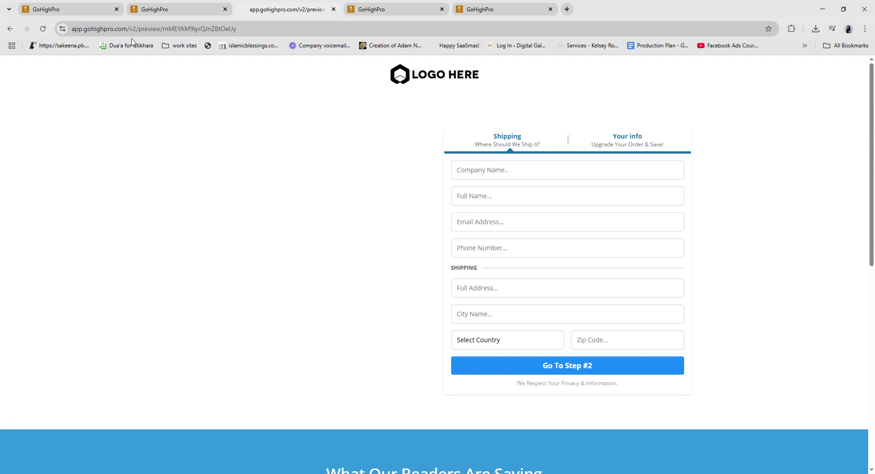
Step: Check the six-item Payments product list, including Demo Product, then go to Automation workflows
click(169, 11)
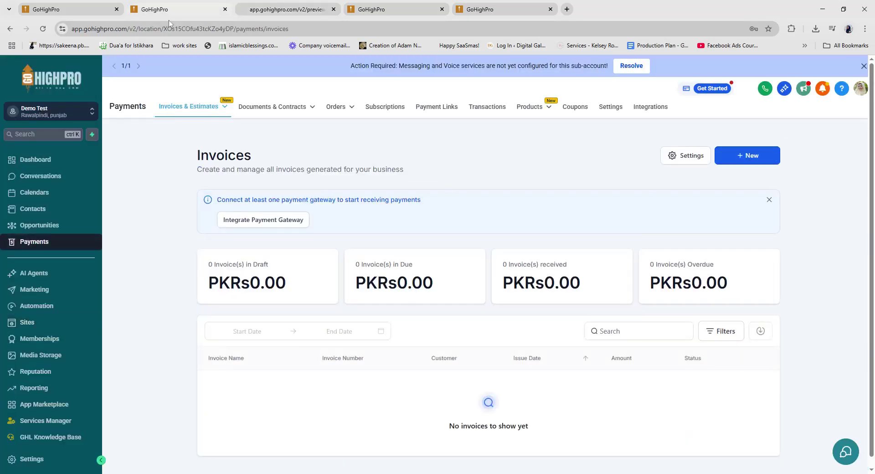
mouse_move(528, 109)
click(511, 127)
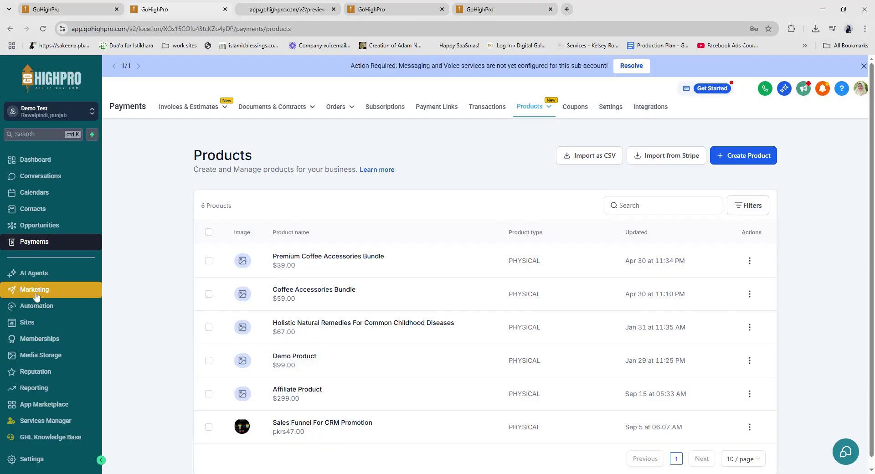
click(50, 308)
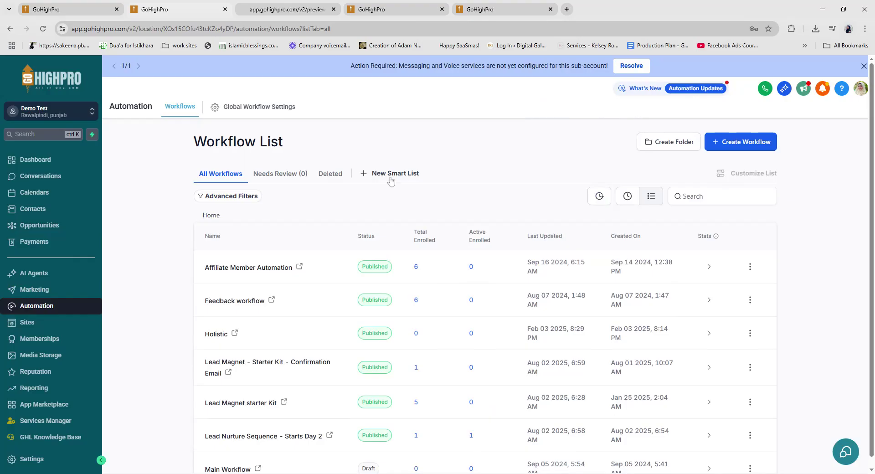
Step: Create a from-scratch workflow named 'Abandoned Cart Sequence x 5 - Demo Product' and save it
click(741, 147)
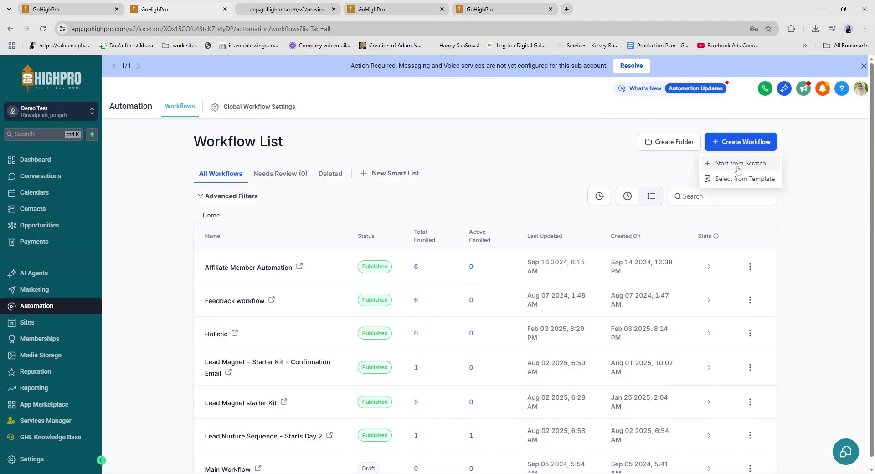
click(739, 163)
text(Abandoned Cart Seq)
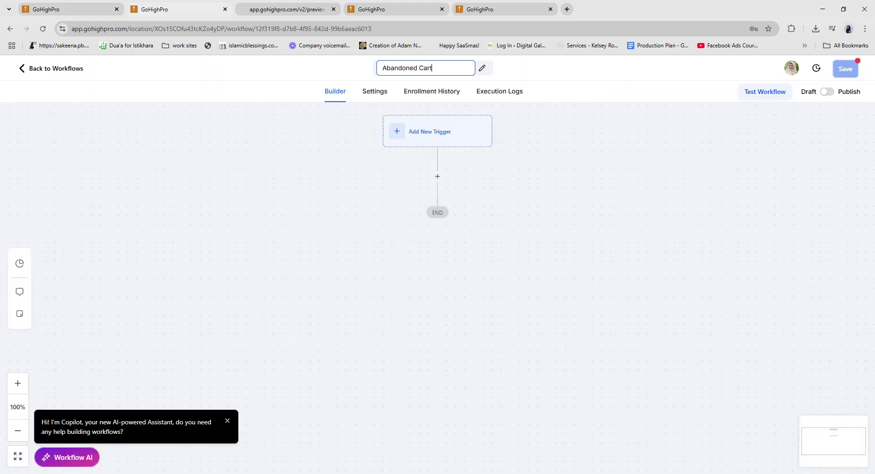
text(uenc)
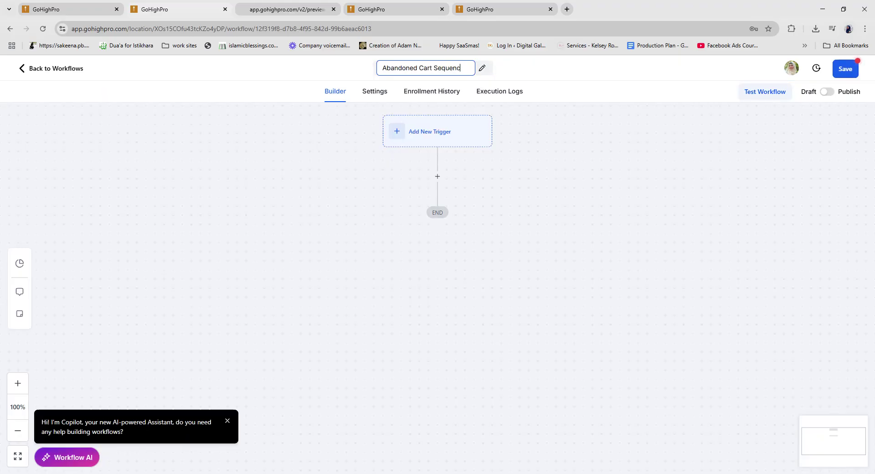
text(e - Demo Product)
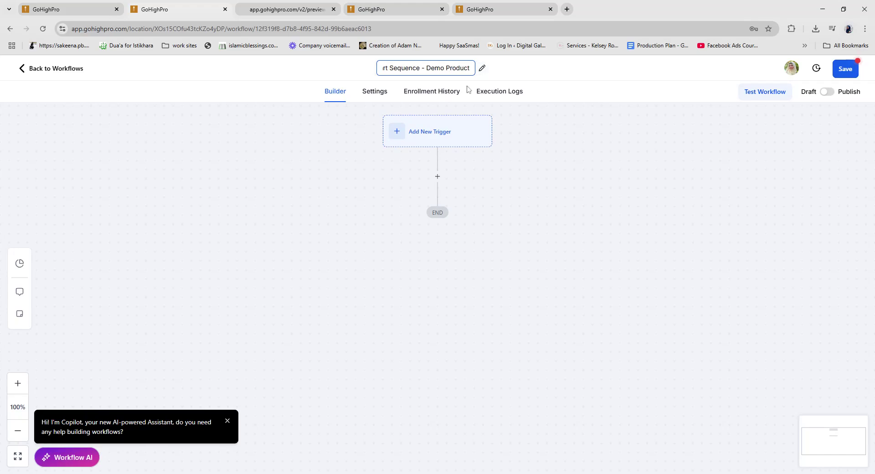
click(421, 68)
text(x 5)
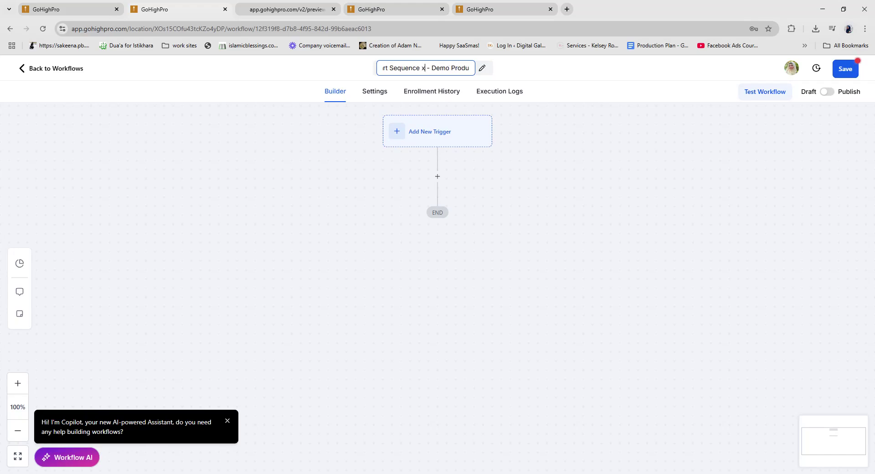
drag(422, 68, 431, 69)
click(624, 127)
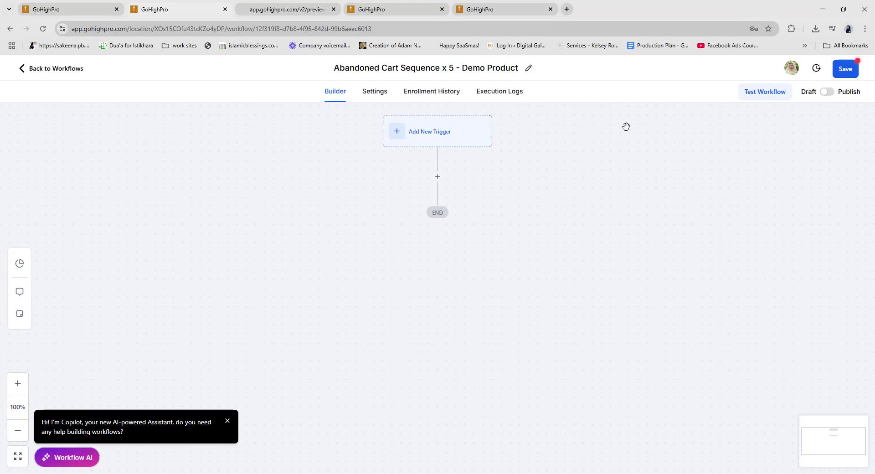
click(855, 72)
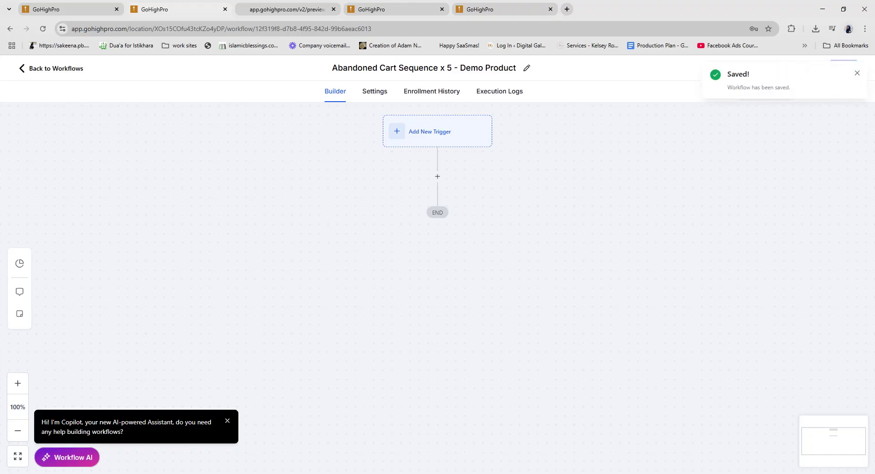
click(445, 135)
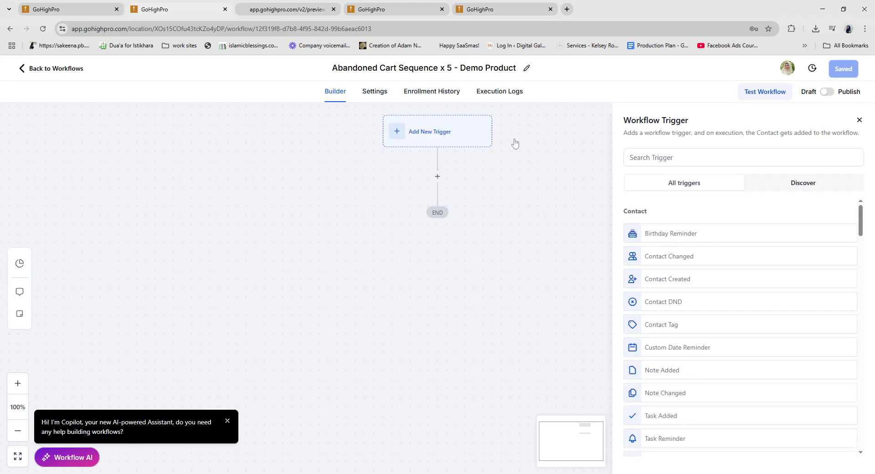
Step: Set the trigger to Order Form Submission, filtered to the eBook Sales Funnel
click(684, 158)
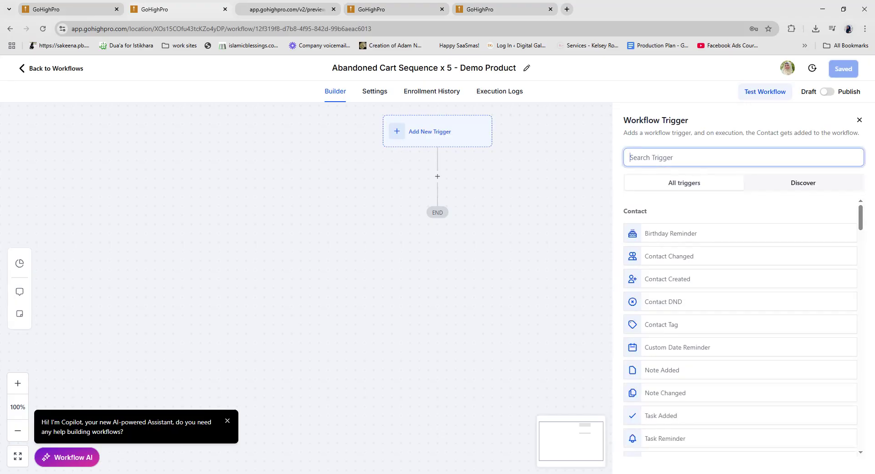
text(ord)
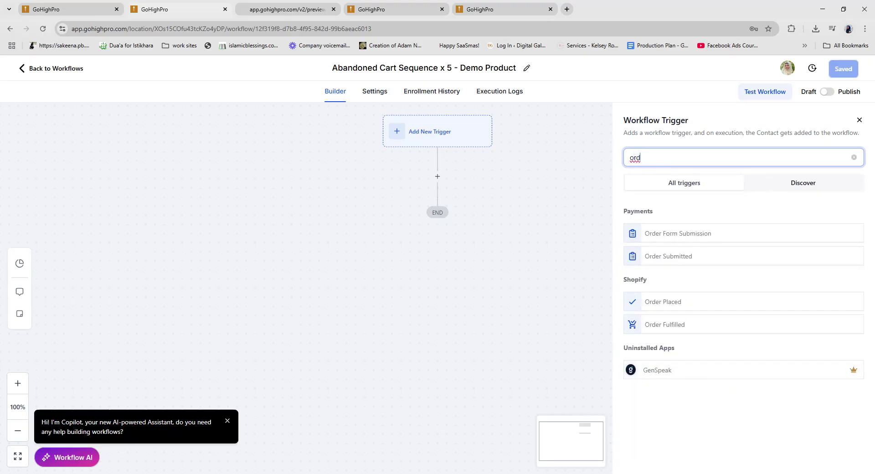
click(666, 236)
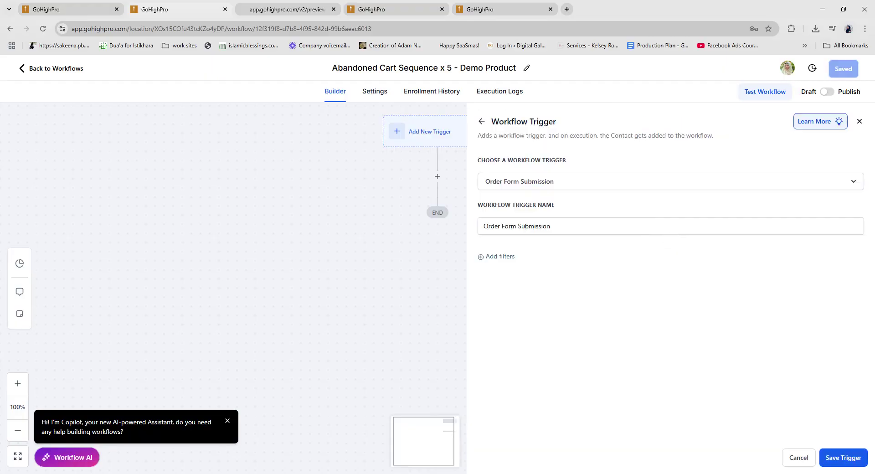
click(501, 256)
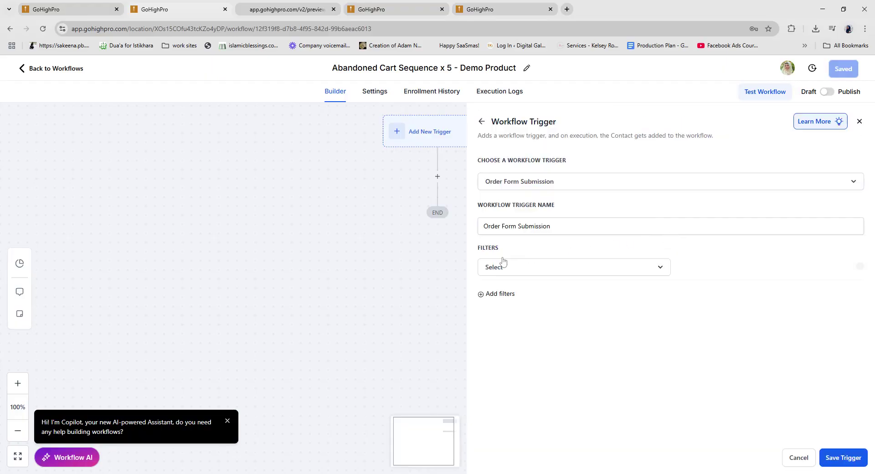
click(522, 271)
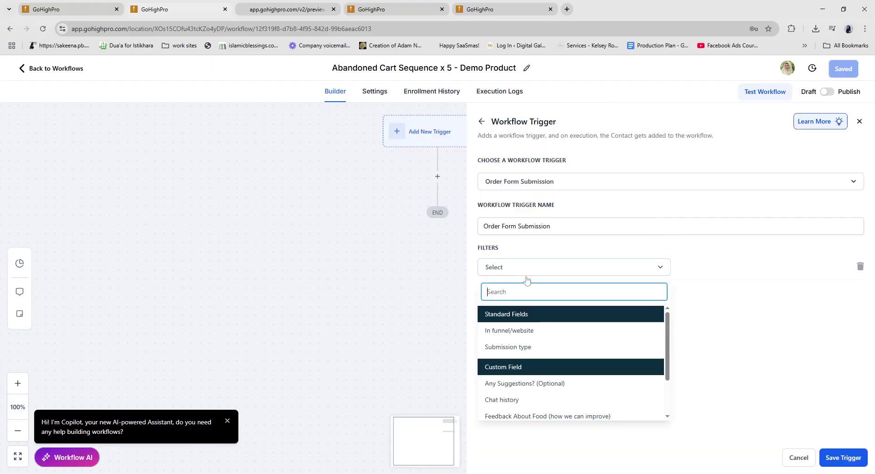
click(530, 332)
click(732, 273)
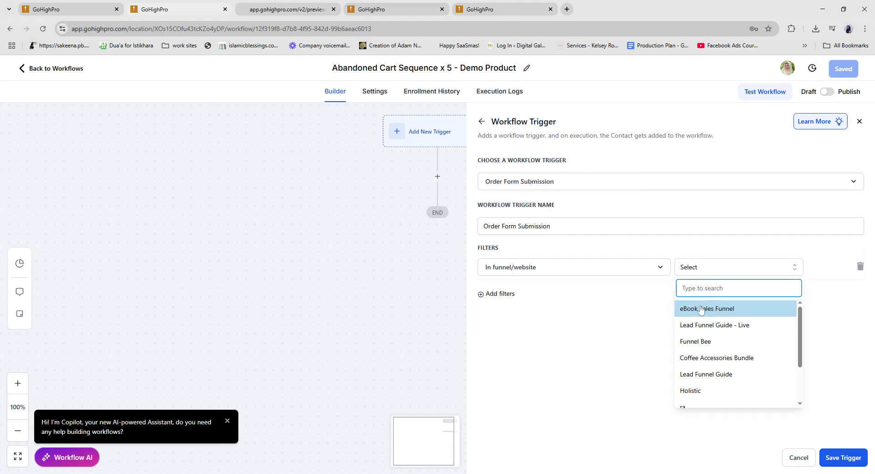
click(731, 309)
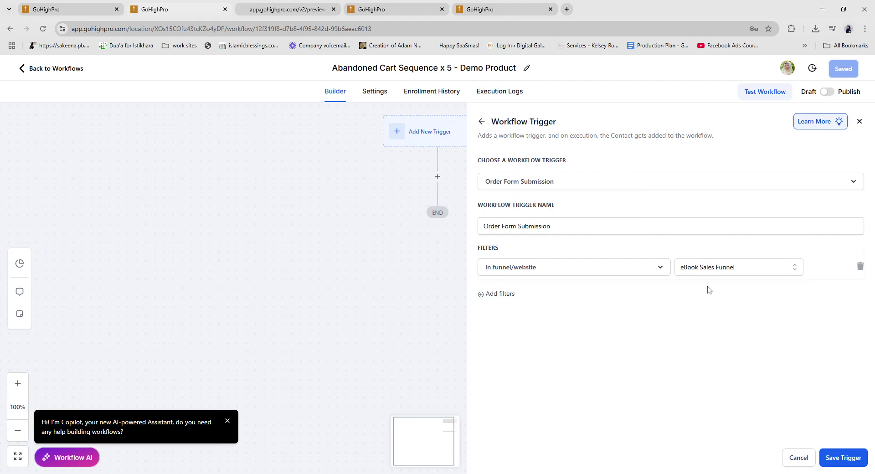
Step: Add a 'Page is' filter limiting the trigger to the Order Page
click(496, 295)
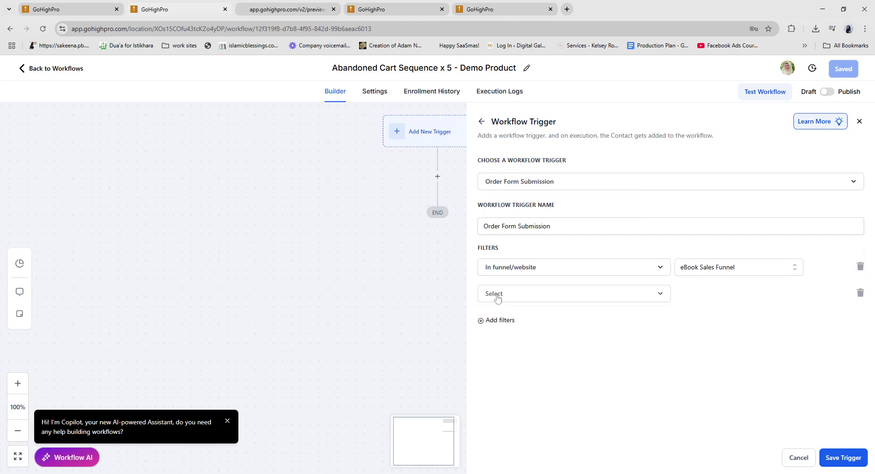
click(497, 297)
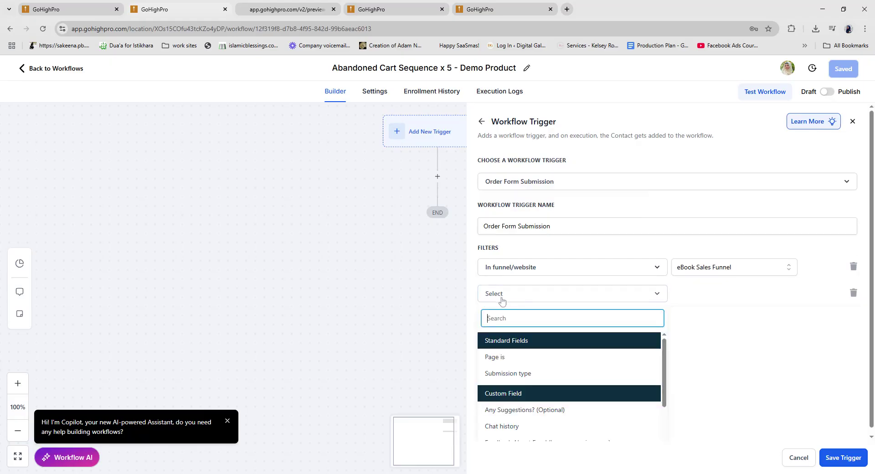
click(520, 359)
click(760, 300)
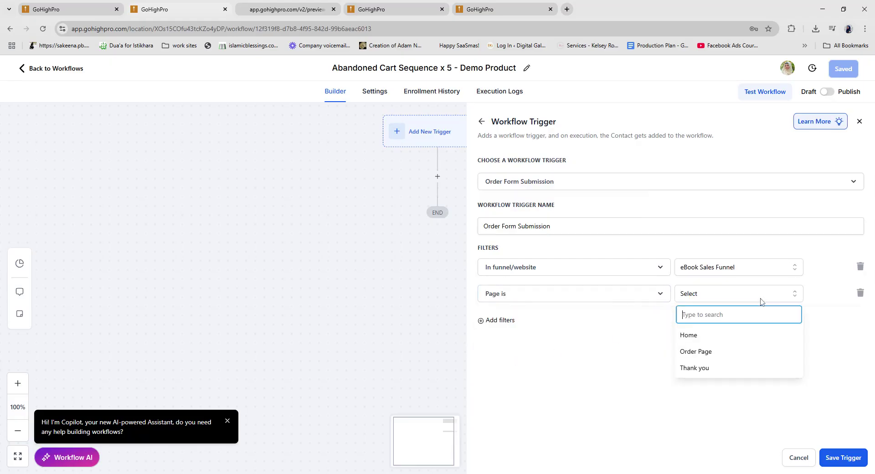
click(709, 351)
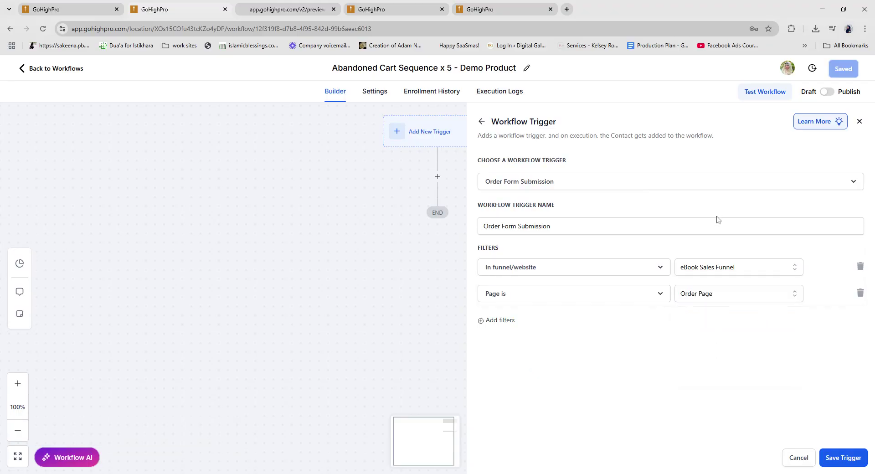
Step: Add a Submission type filter set to OptIn and save the trigger
click(501, 320)
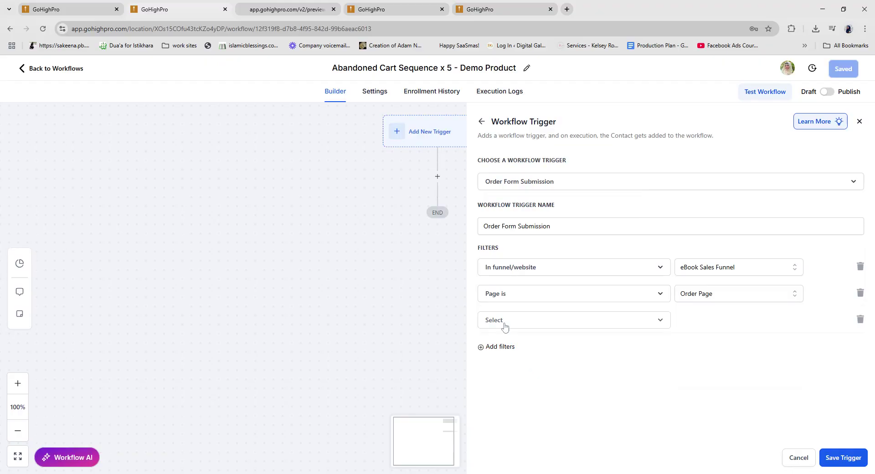
click(505, 325)
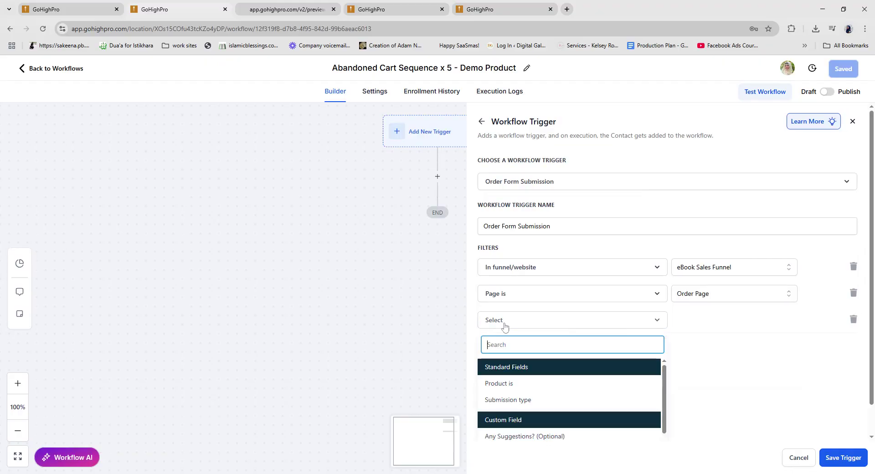
click(519, 400)
click(715, 324)
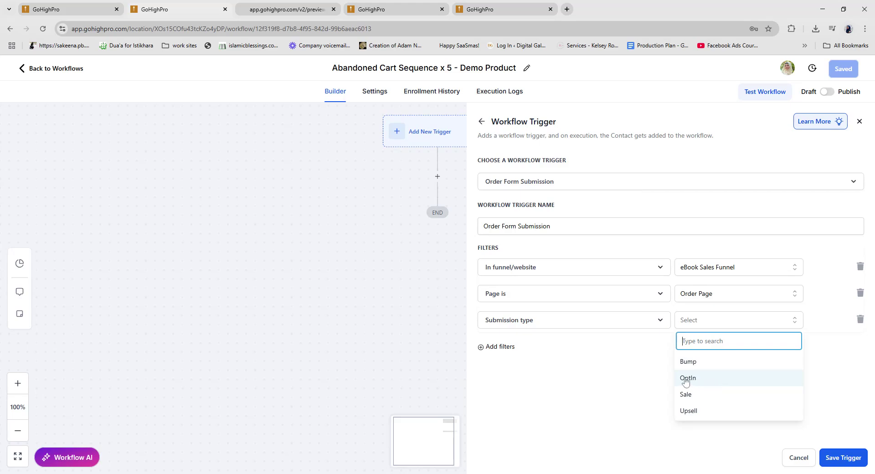
click(686, 382)
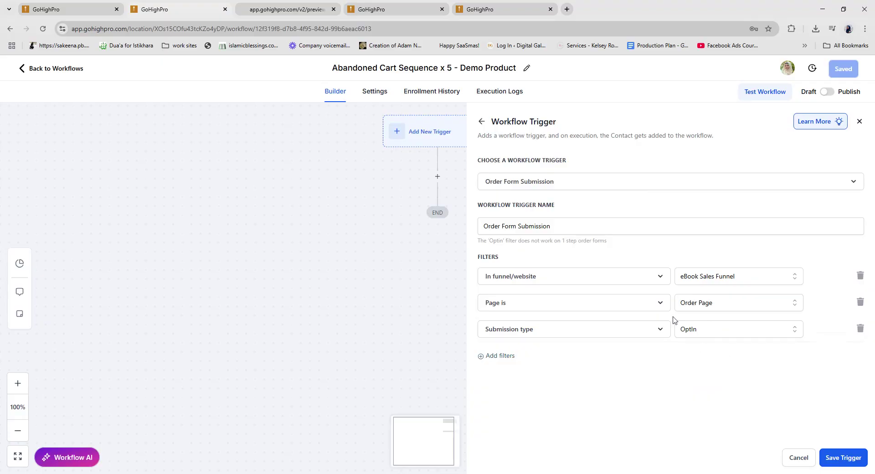
click(286, 10)
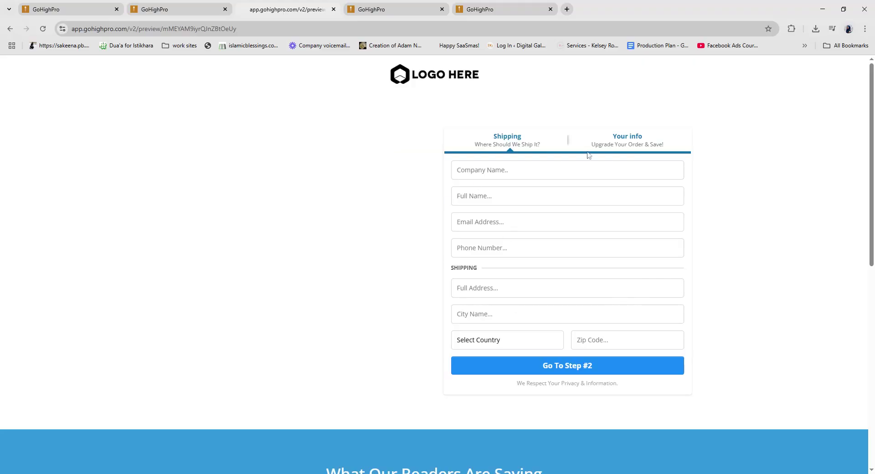
click(181, 10)
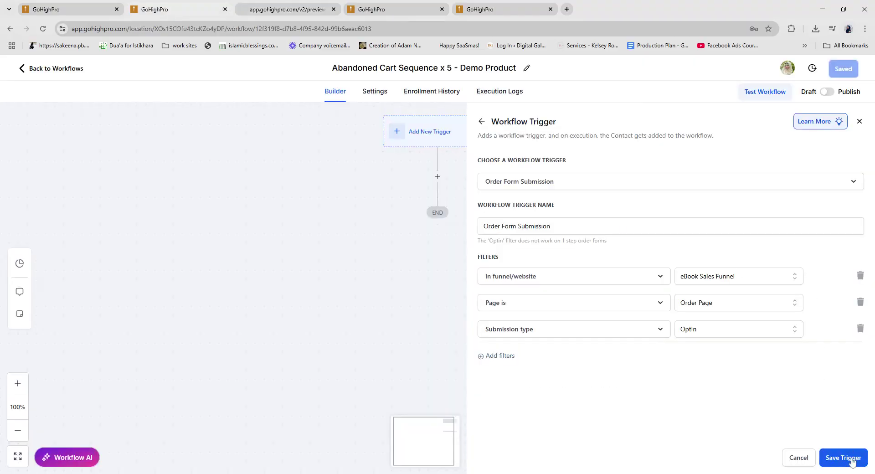
click(851, 458)
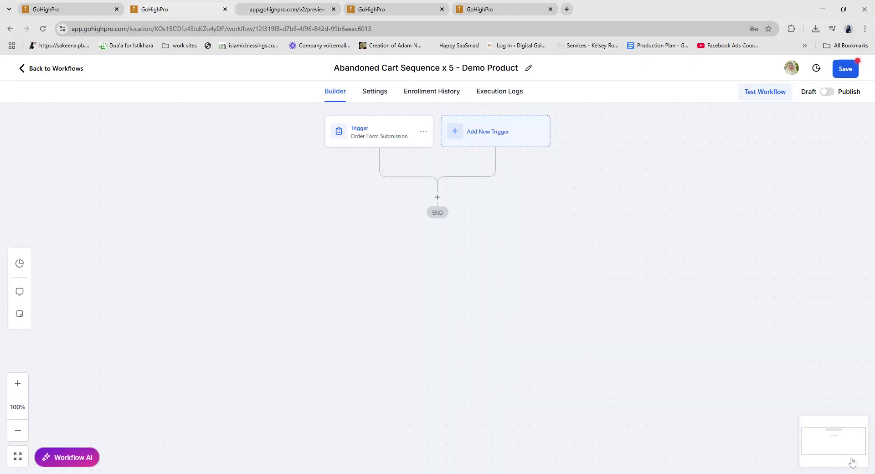
Step: Add an Add Contact Tag step after the trigger that creates and applies the tag 'abandoned lead'
click(276, 10)
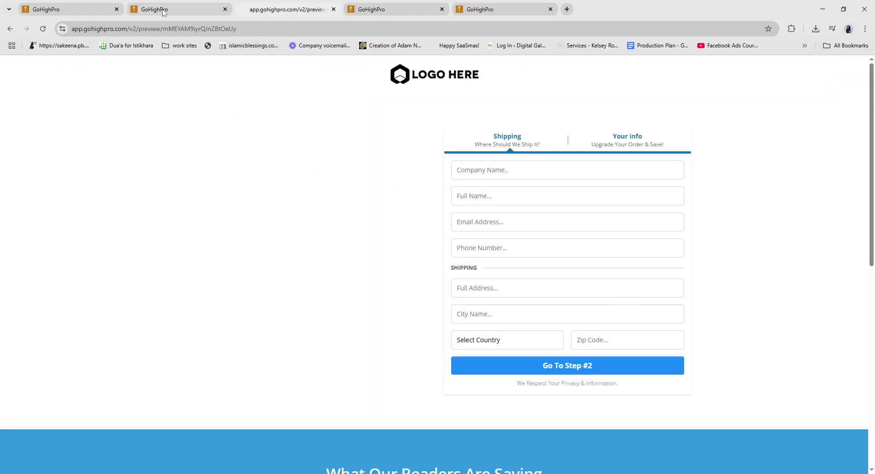
click(164, 10)
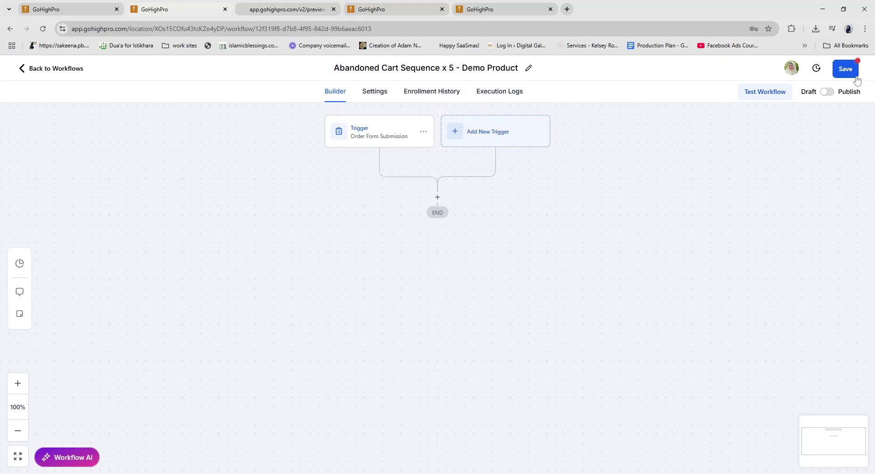
click(437, 197)
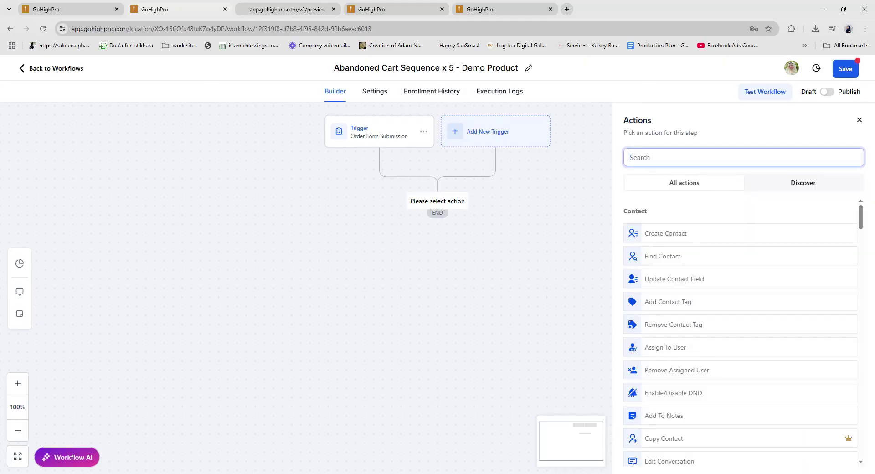
text(tag)
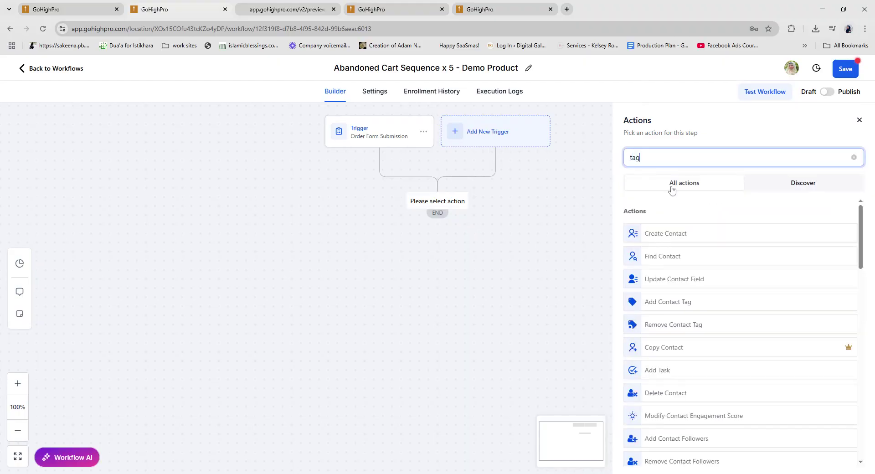
click(664, 237)
click(649, 228)
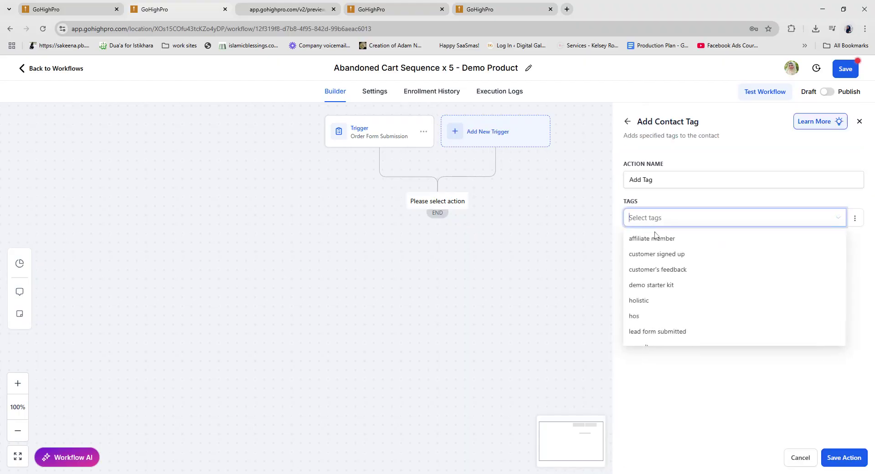
text(ban)
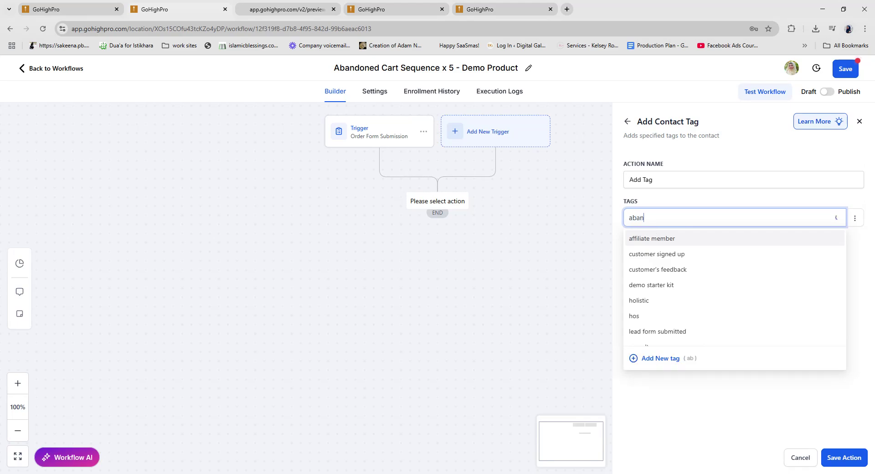
text(doned lead)
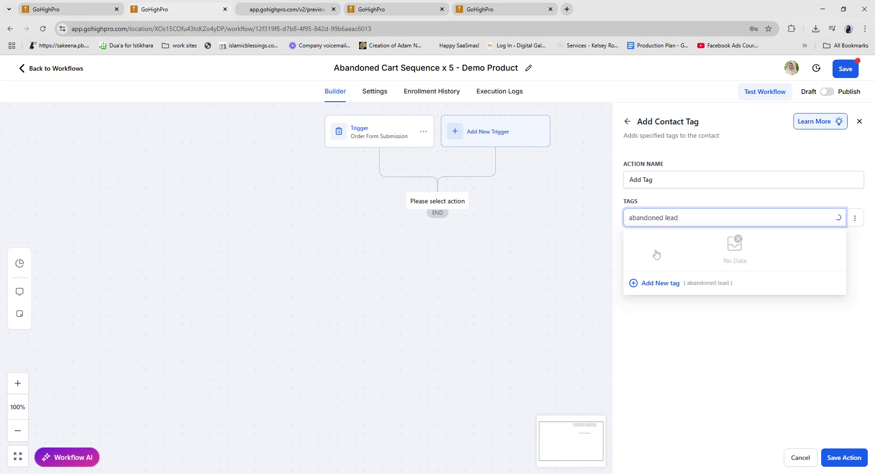
click(660, 283)
click(851, 458)
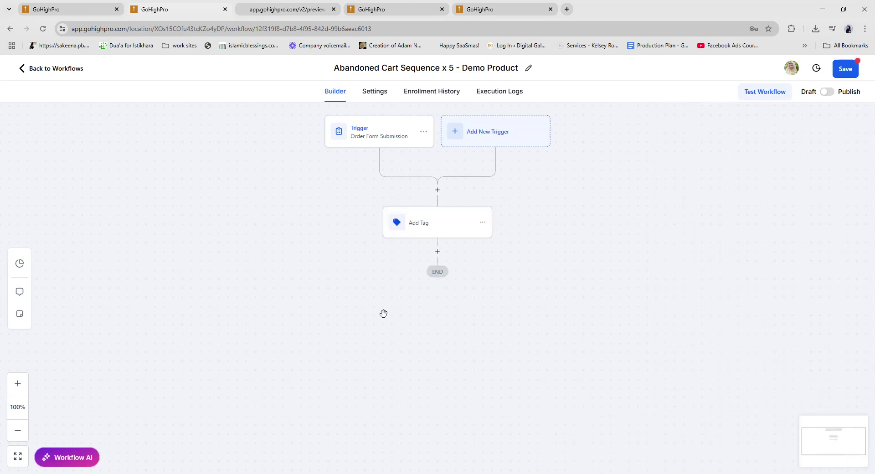
click(438, 250)
Step: Add a Wait step of 1 hour after Add Tag and name it 'Wait 1 hour'
text(wa)
click(654, 239)
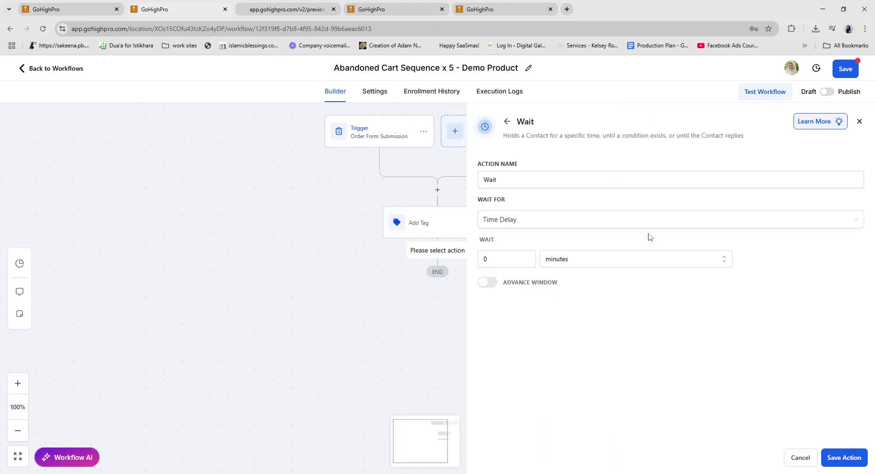
click(560, 260)
click(554, 296)
double_click(486, 259)
text(1)
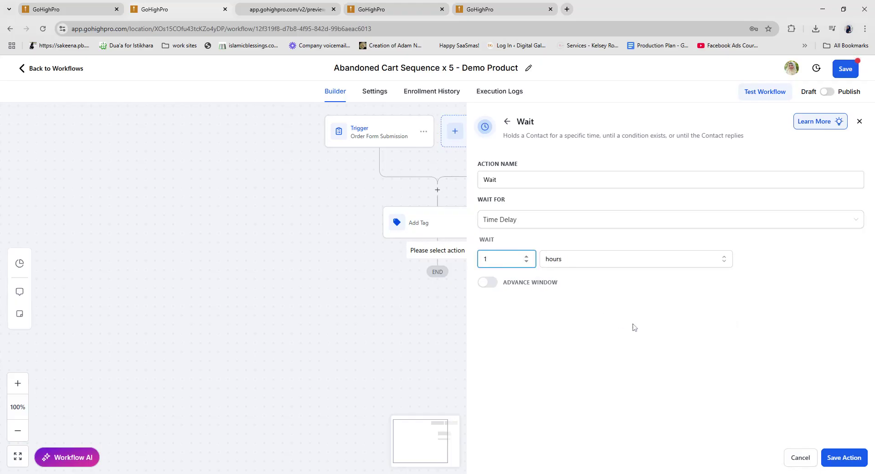
click(622, 297)
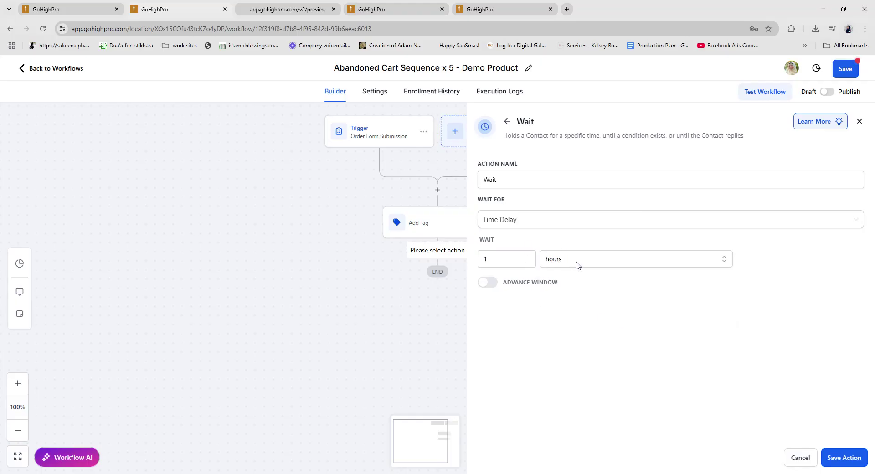
click(844, 458)
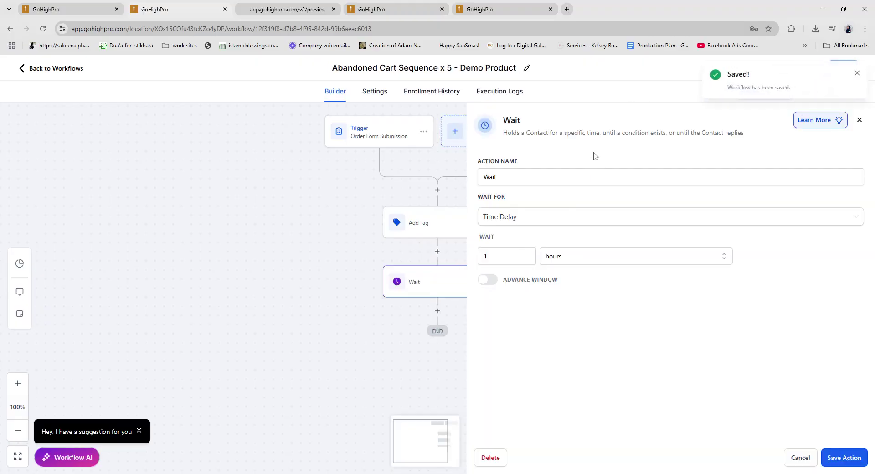
click(595, 177)
text(1 hour)
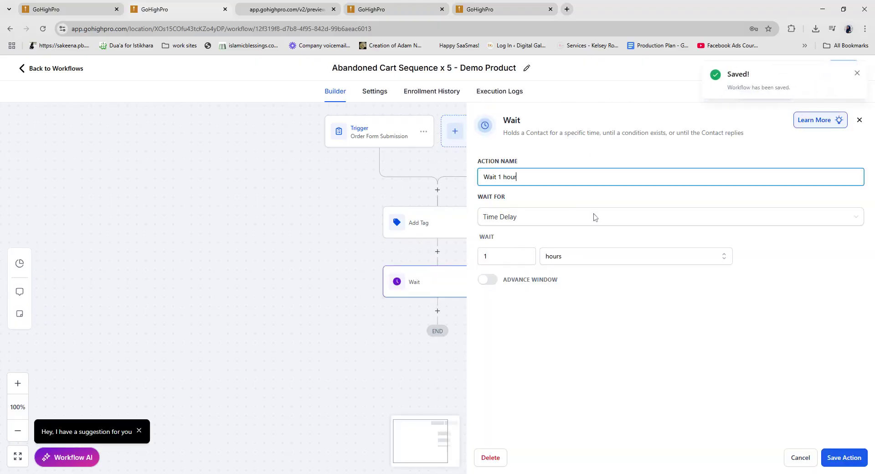
click(845, 458)
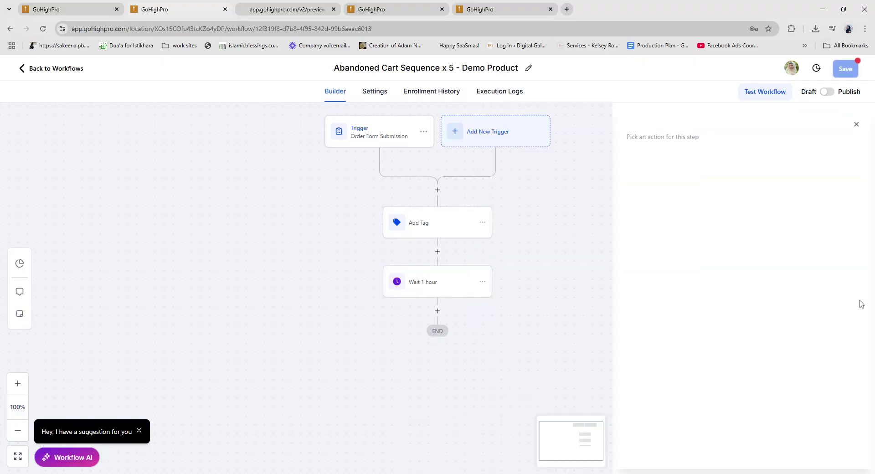
Step: Save the workflow, leaving the action list after Wait 1 hour unused
click(846, 69)
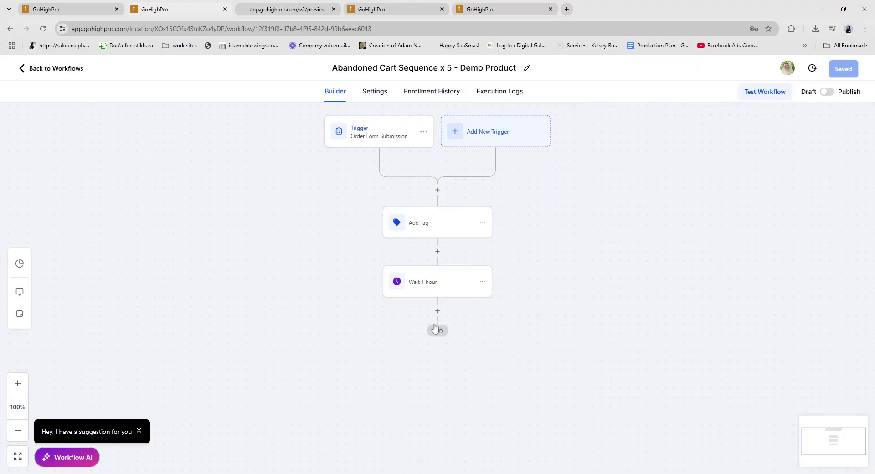
click(437, 312)
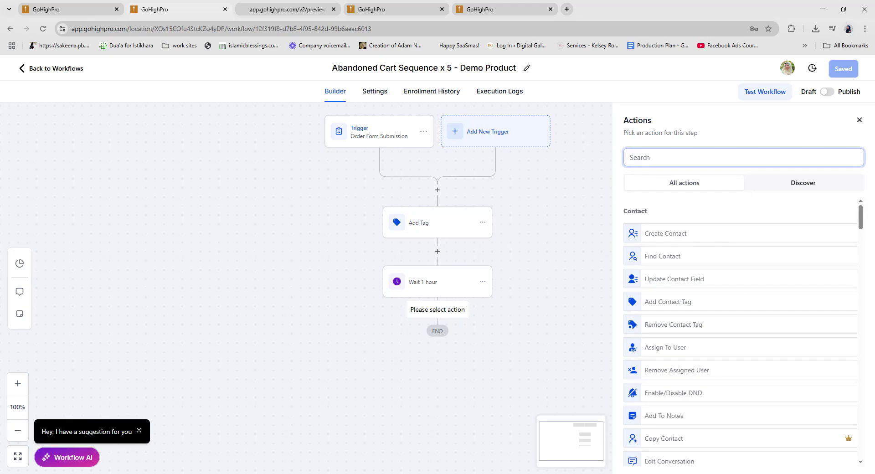
click(860, 121)
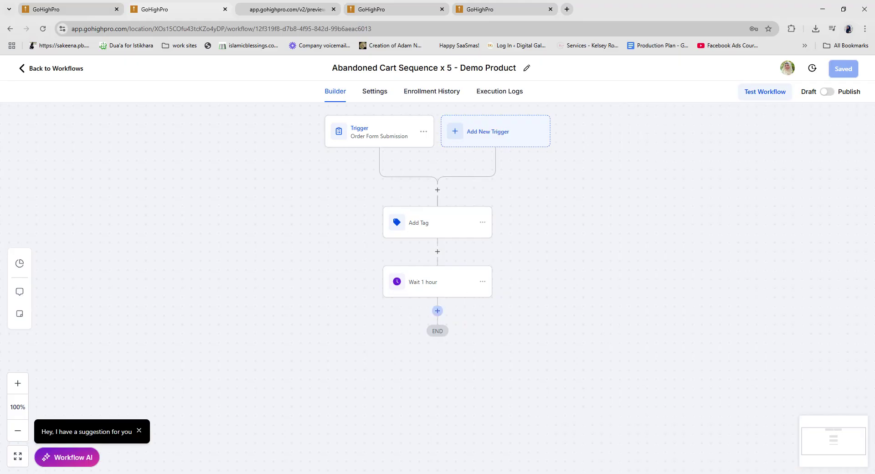
click(438, 311)
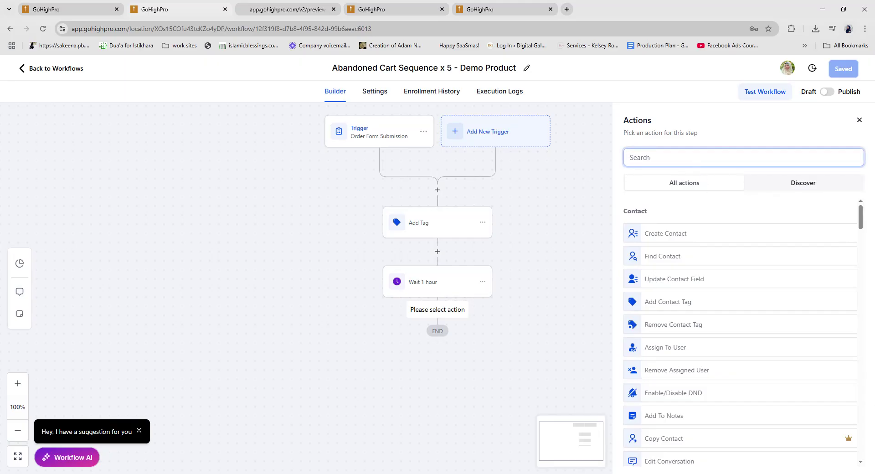
click(860, 120)
Step: Add a Send Email action after the Wait 1 hour step
click(439, 312)
text(send)
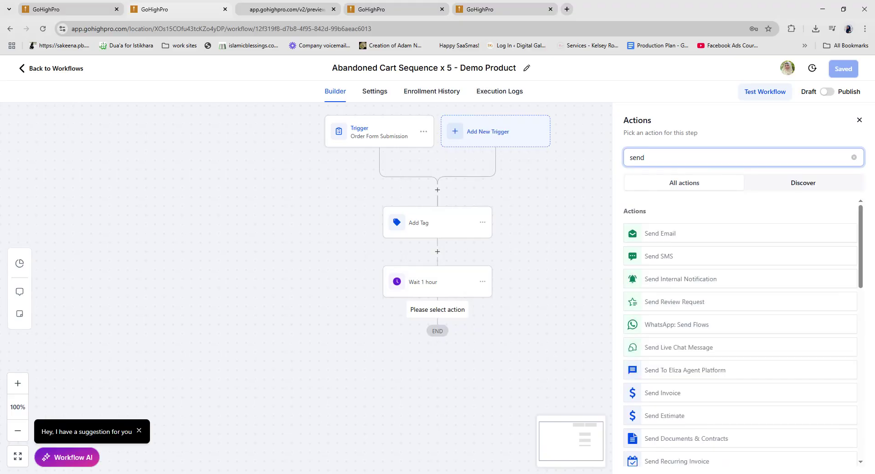
click(661, 236)
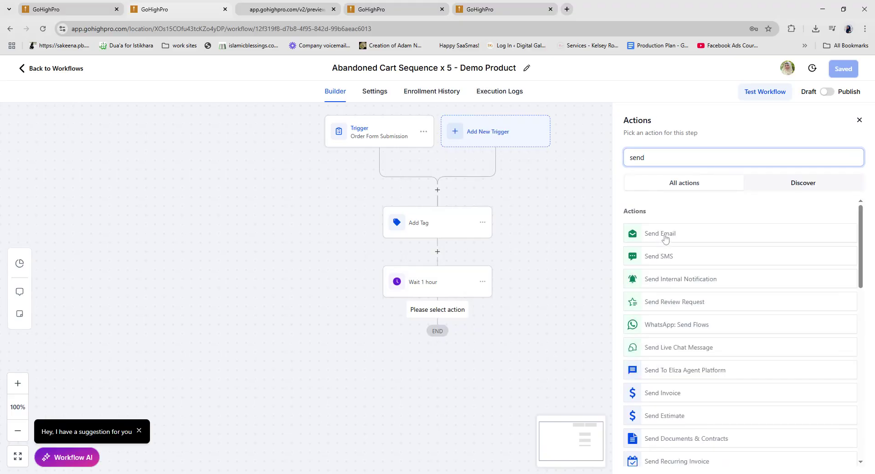
click(431, 473)
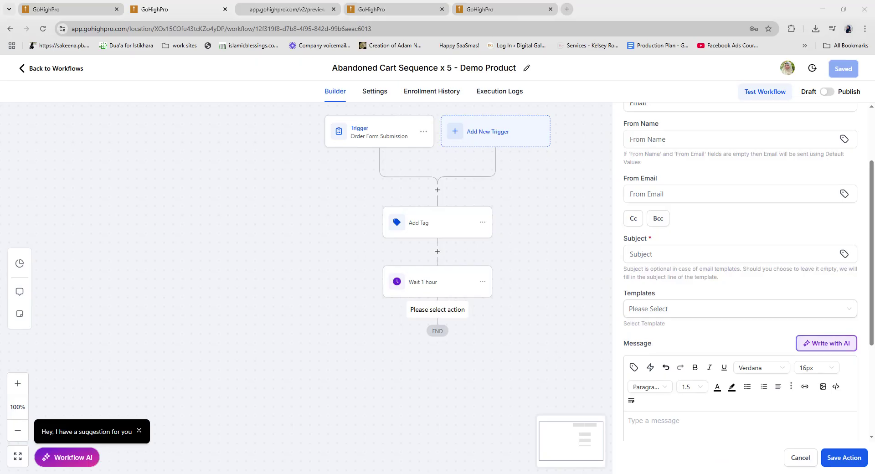
Step: Clone the LN - Email 1 - Day 2 template as 'Abandoned - Email 1 - Day 1' and open it
click(407, 14)
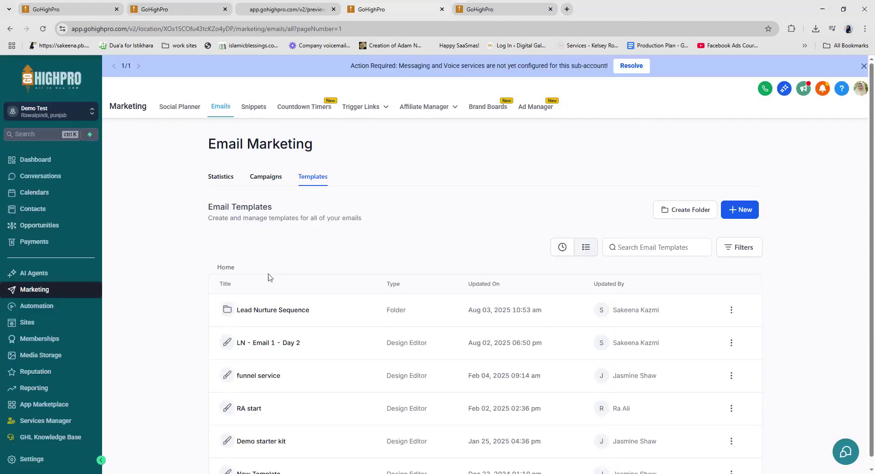
click(731, 343)
click(707, 214)
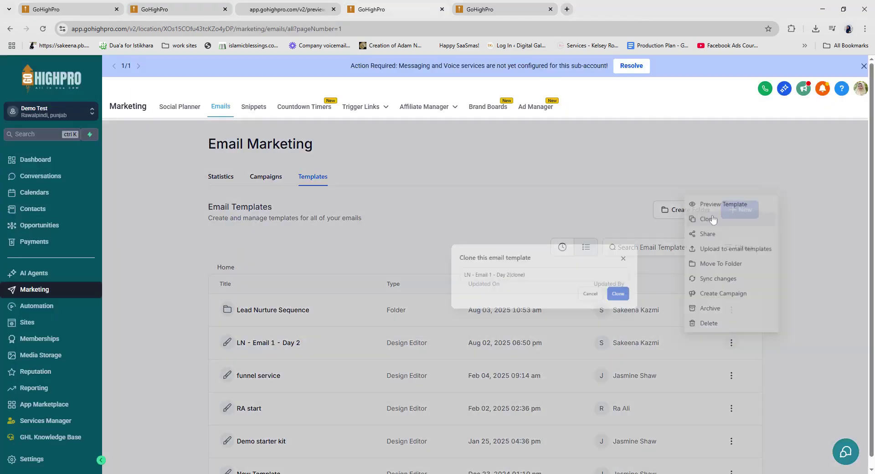
drag(390, 295, 369, 297)
text(A)
text(bando)
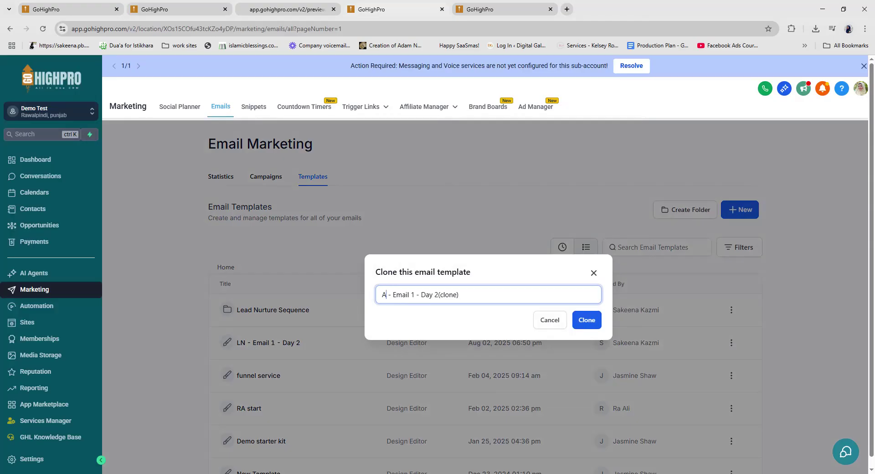
text(ned)
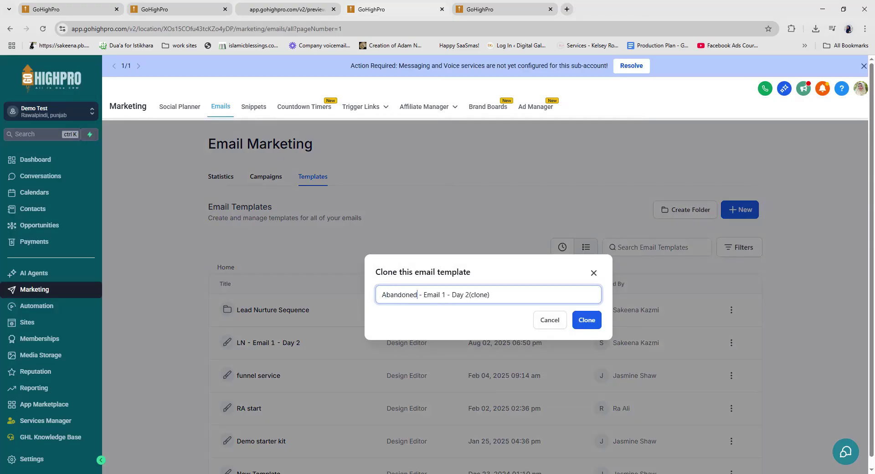
key(BackSpace)
key(BackSpace)
key(BackSpace)
key(BackSpace)
key(BackSpace)
key(BackSpace)
key(BackSpace)
key(BackSpace)
text(1)
click(593, 328)
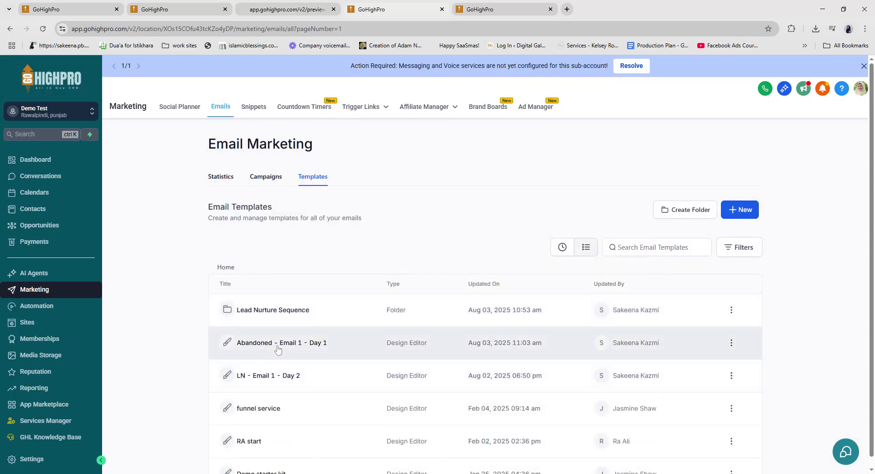
click(278, 350)
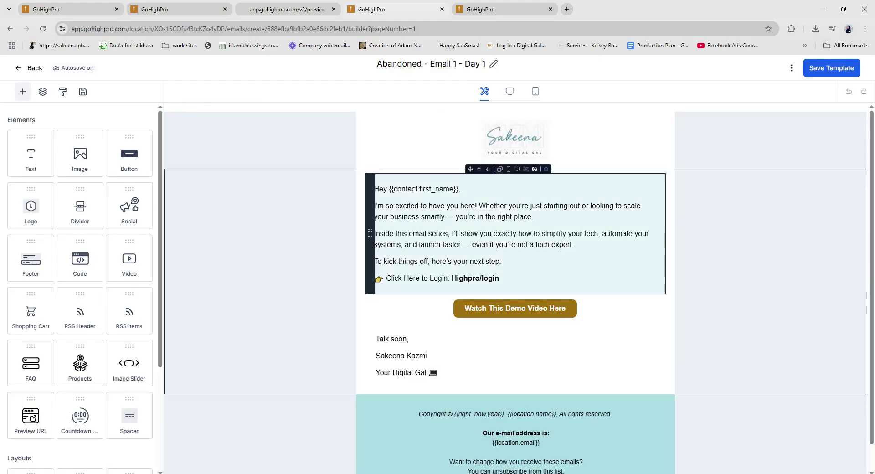
Step: Replace the template's subject line in its settings, after undoing an accidental body paste
drag(501, 279, 359, 208)
text(Still thinking about it? Your download is waiting!)
key(ctrl+z)
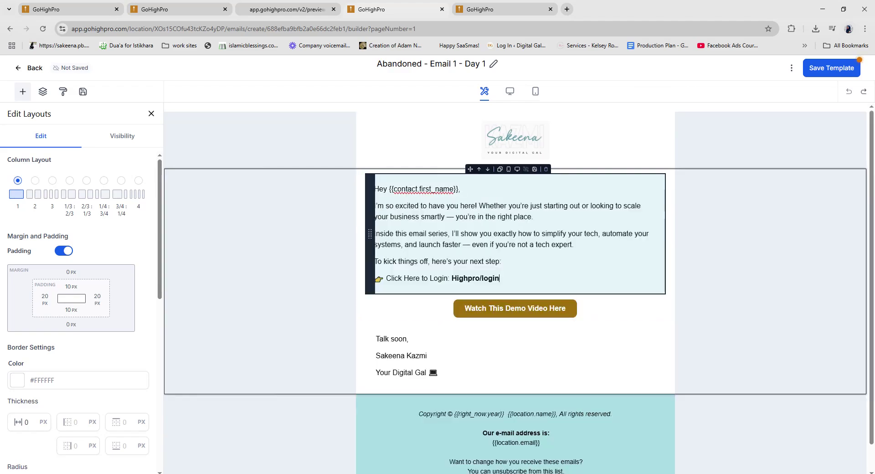
click(792, 67)
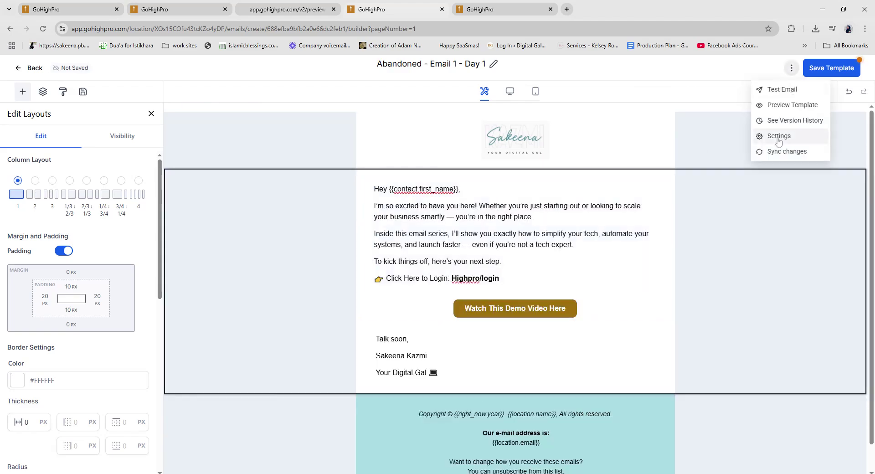
click(779, 136)
click(726, 246)
key(ctrl+a)
text(Still thinking about it? Your download is waiting!)
click(839, 453)
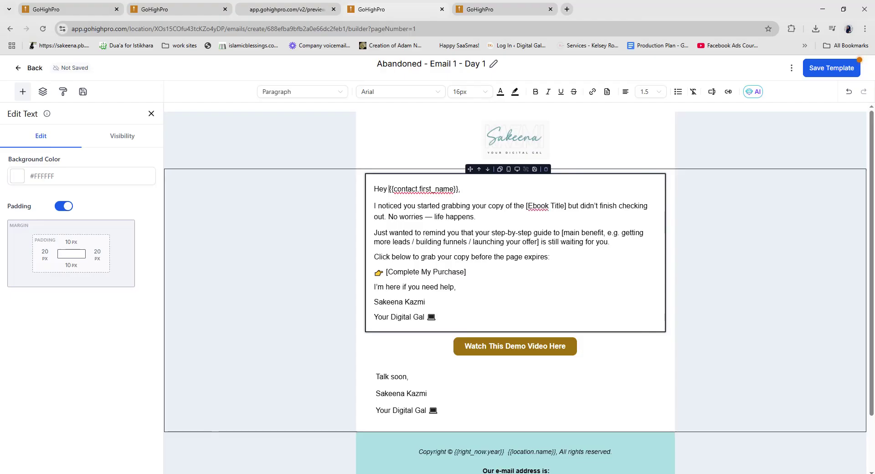
Step: Delete the demo-video button and sign-off block, save the template, and return to the list
drag(388, 189, 461, 189)
click(461, 188)
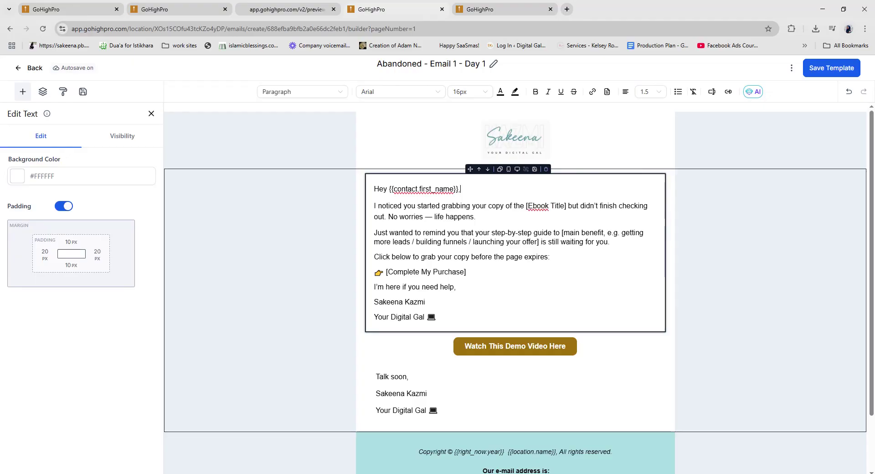
click(452, 233)
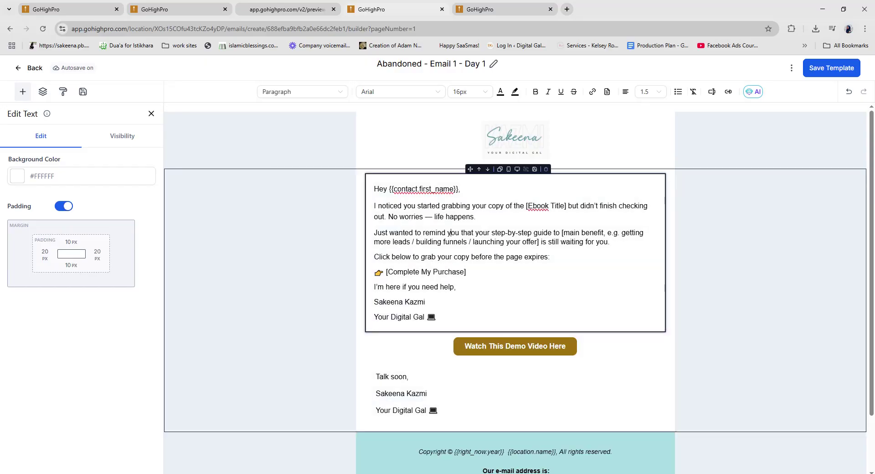
drag(465, 272, 374, 272)
click(376, 277)
click(545, 329)
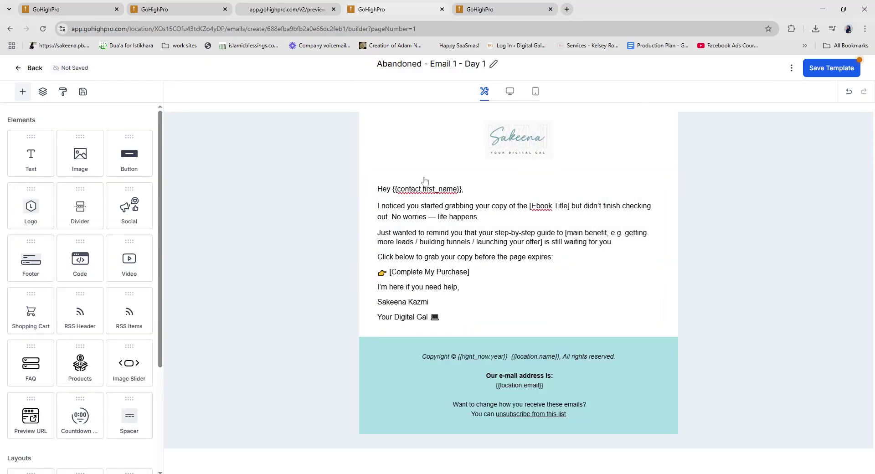
click(424, 181)
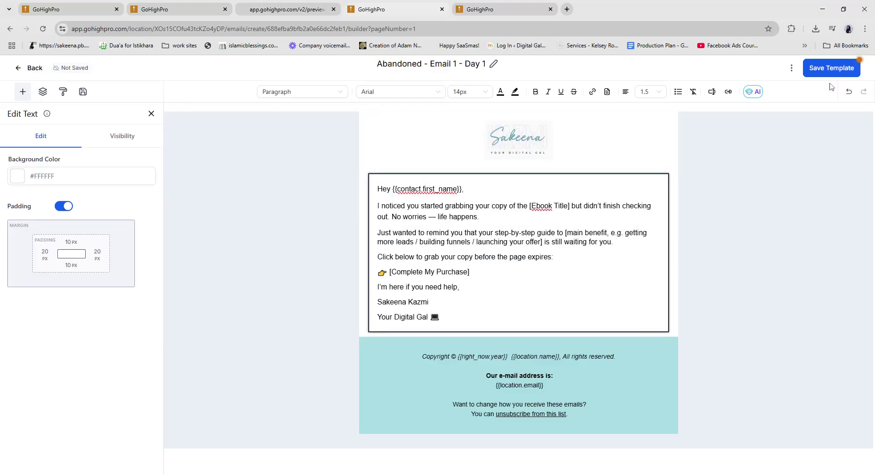
click(823, 69)
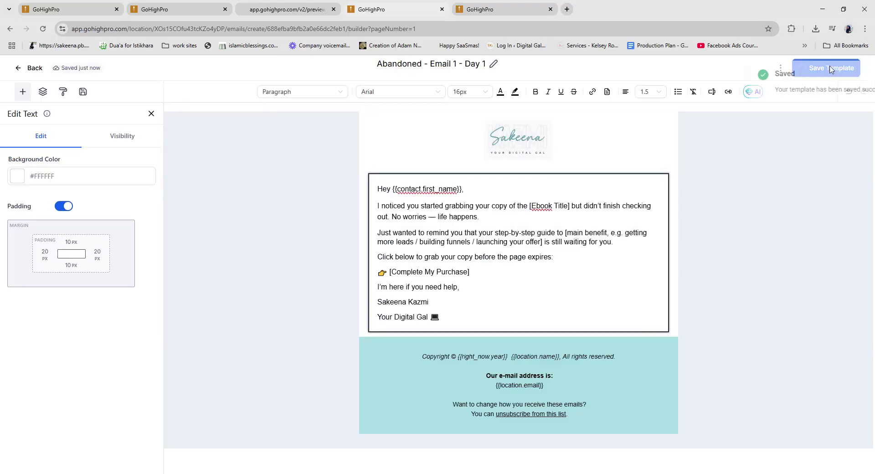
click(33, 69)
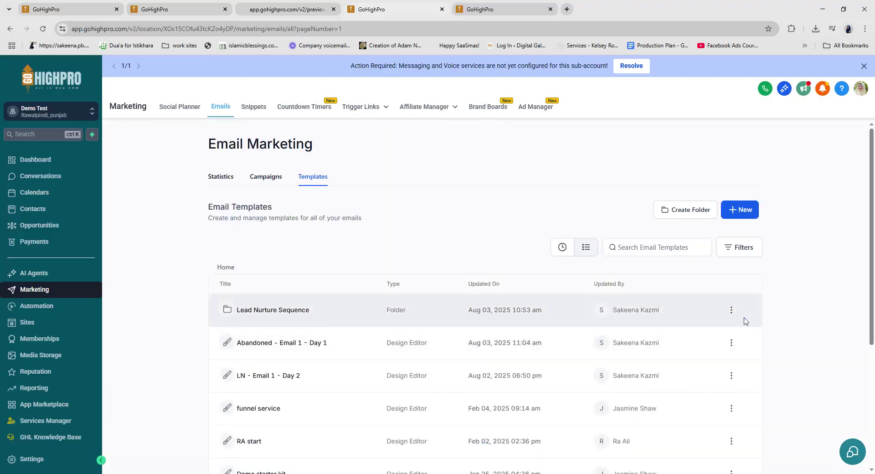
Step: Clone the Abandoned - Email 1 - Day 1 template as 'Abandoned - Email 2 - Day 1 - 12hrs'
click(731, 343)
click(708, 214)
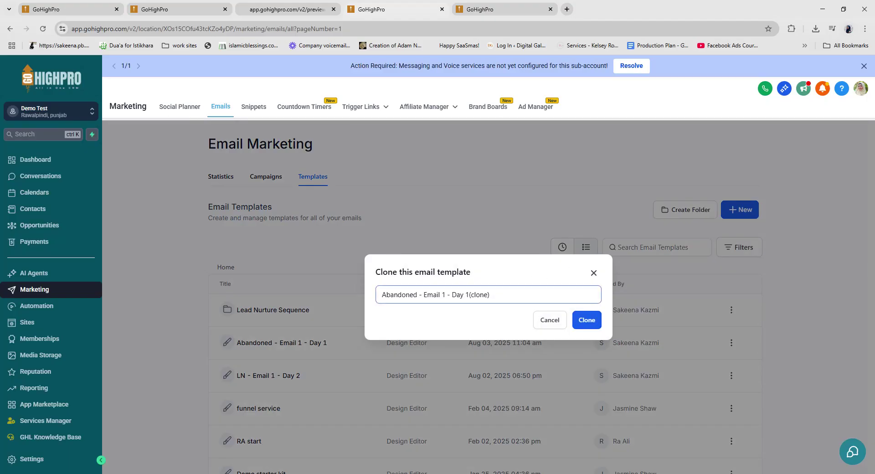
key(shift+End)
text(2)
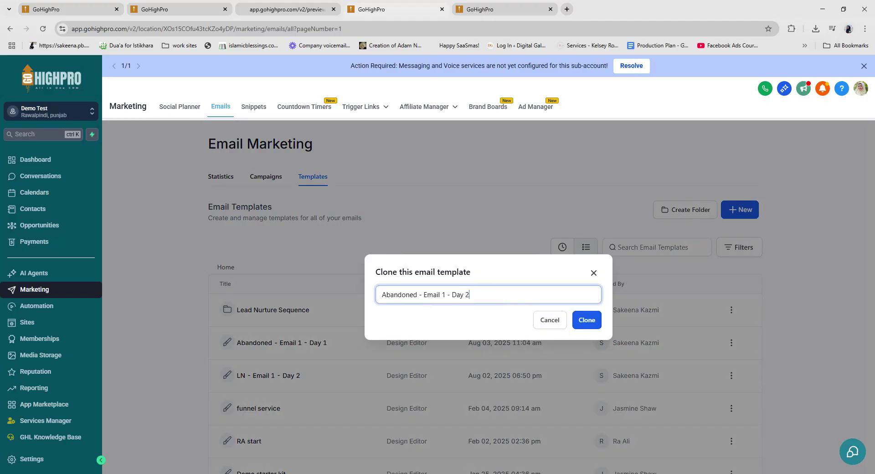
key(Delete)
text(1)
double_click(444, 295)
text(2)
text( - 12h)
click(572, 322)
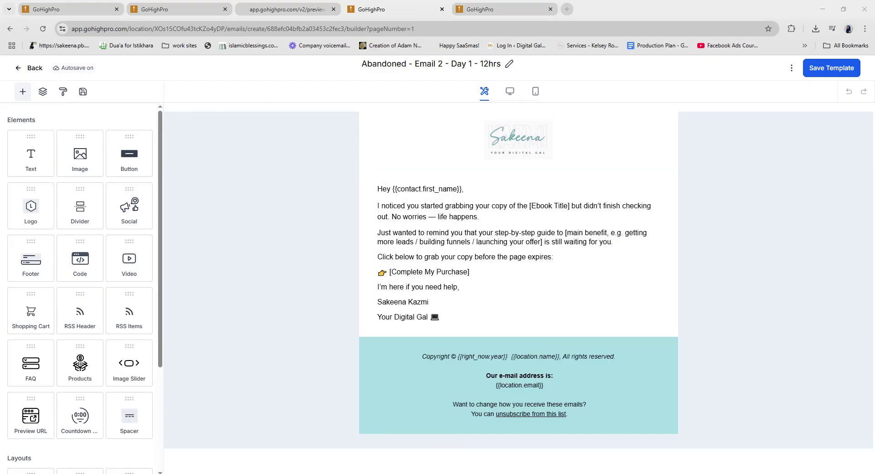
Step: Replace the email body with the pasted benefits-focused message and delete the duplicate greeting
click(449, 317)
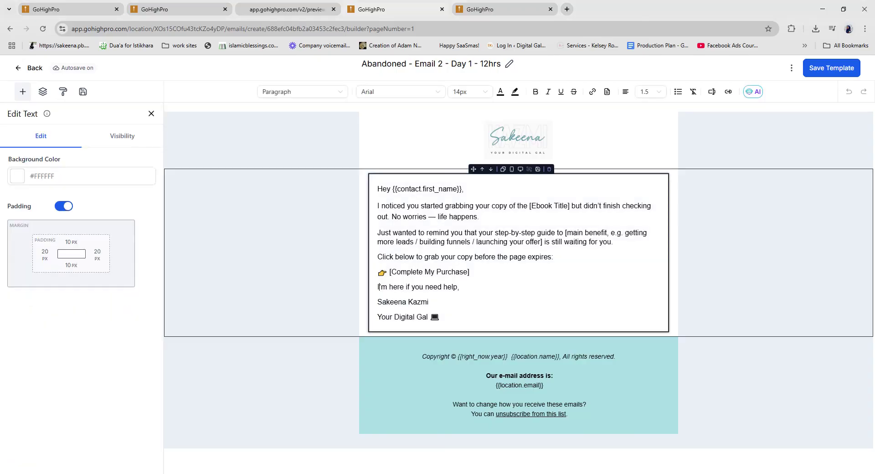
drag(445, 317, 378, 207)
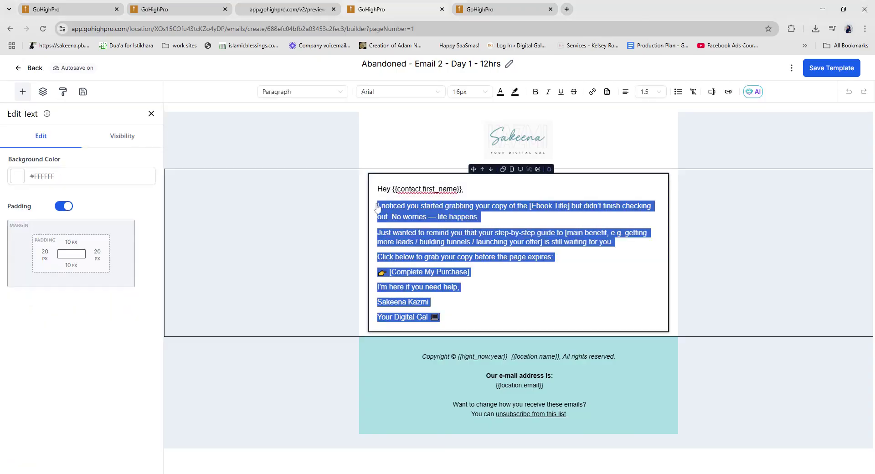
text(Hey [First Name], I get it — sometimes we hesitate before investing in something new. But here’s the truth: [Ebook Title] is not just another PDF sitting on your laptop. It’s a practical guide designed to help you: ✅ [Benefit 1 — e.g. Build your first funnel fast] ✅ [Benefit 2 — e.g. Automate your lead flow] ✅ [Benefit 3 — e.g. Convert more visitors into buyers] And it’s only [price]. That’s less than your lunch today. 👉 [Yes, I Want This] Trust me — you’ll thank yourself later. Let’s do this! Sakeena)
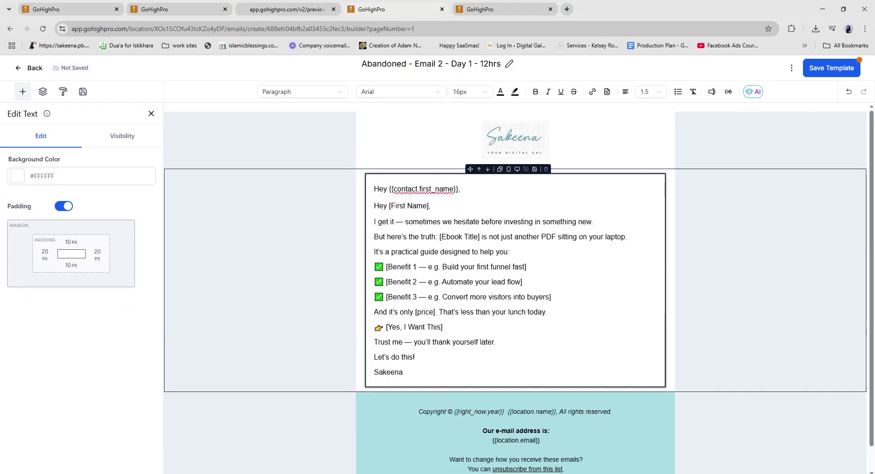
drag(374, 206, 430, 206)
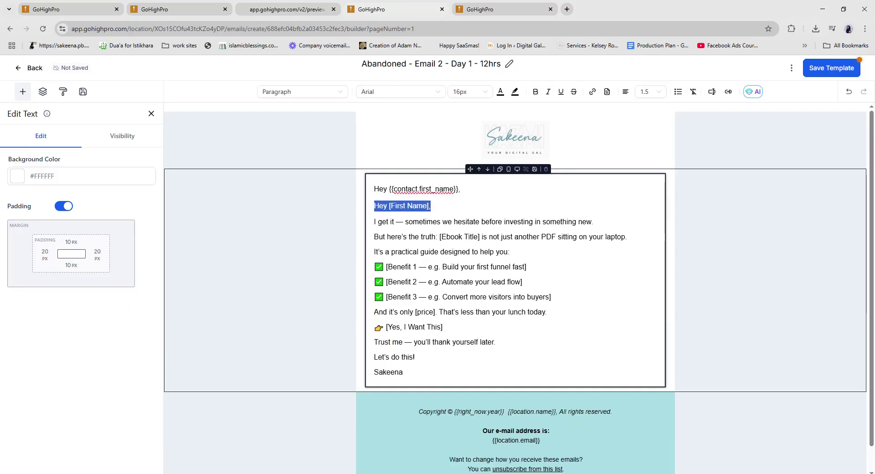
key(BackSpace)
key(BackSpace)
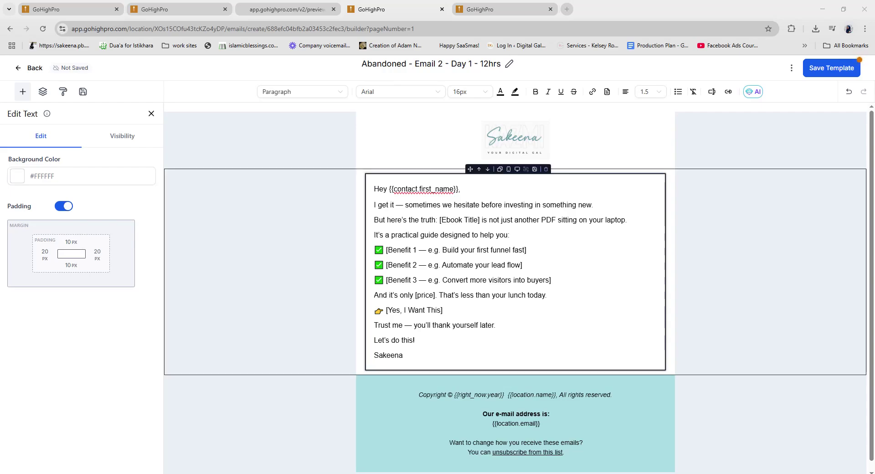
Step: Paste a new subject line in the template settings, save, and return to the template list
click(792, 68)
click(775, 133)
click(729, 247)
key(ctrl+a)
text(What you’ll miss if you don’t grab this now...)
click(841, 455)
click(444, 310)
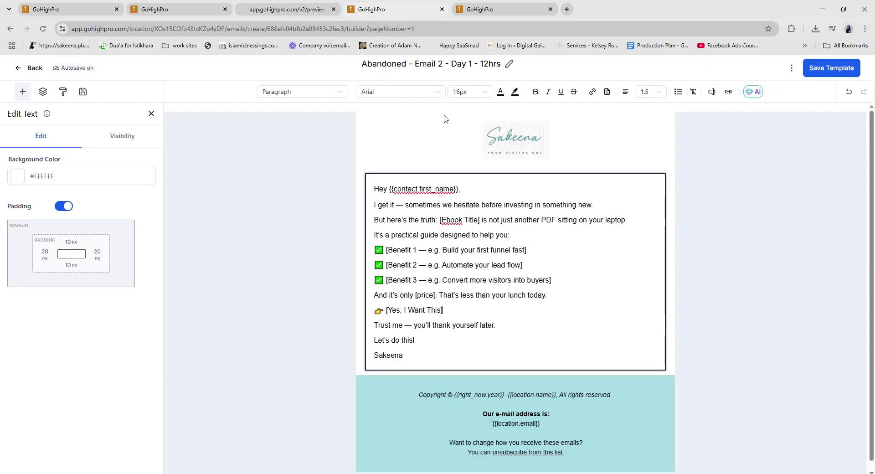
click(28, 70)
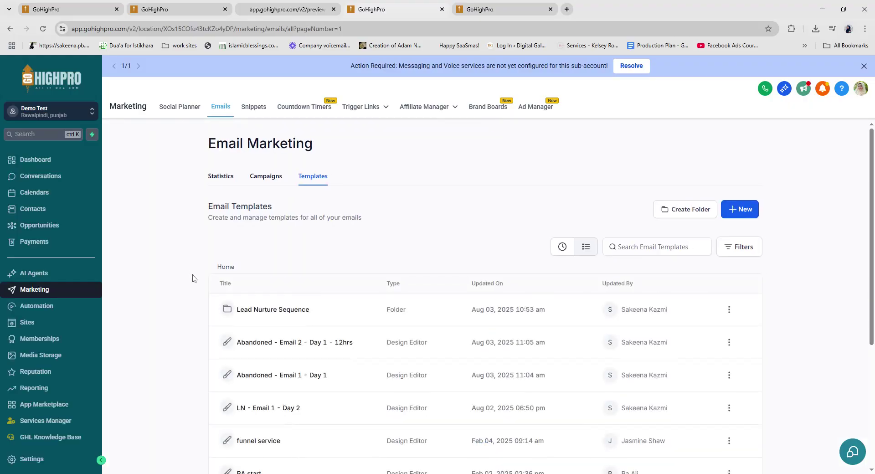
Step: Clone the Email 2 template as 'Abandoned - Email 3 - Day 2', then switch back to the workflow builder
scroll(199, 278, down, 3)
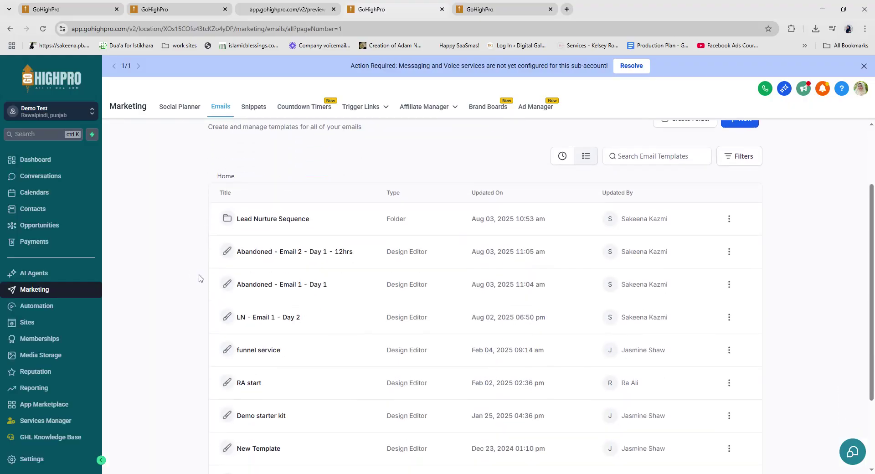
click(729, 252)
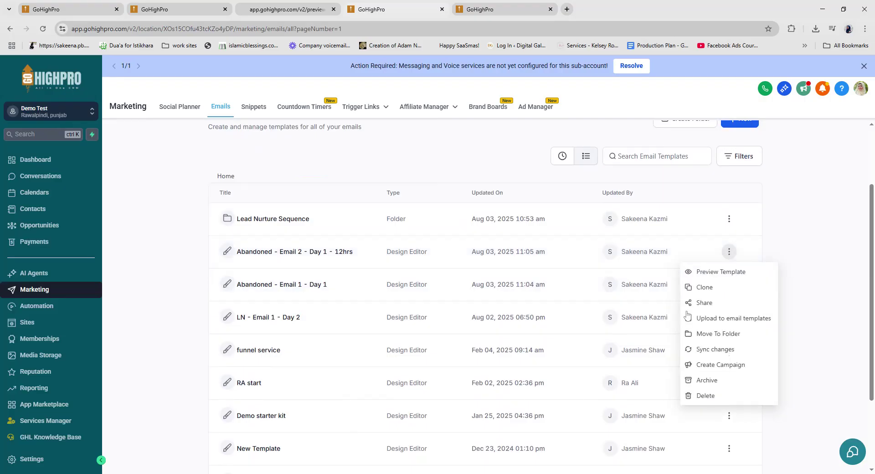
click(705, 289)
double_click(444, 295)
text(3)
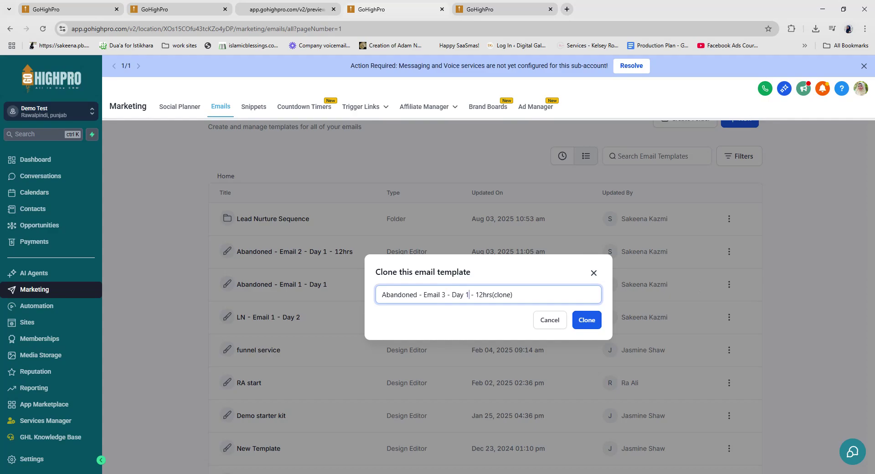
text(2)
key(shift+End)
key(BackSpace)
click(591, 327)
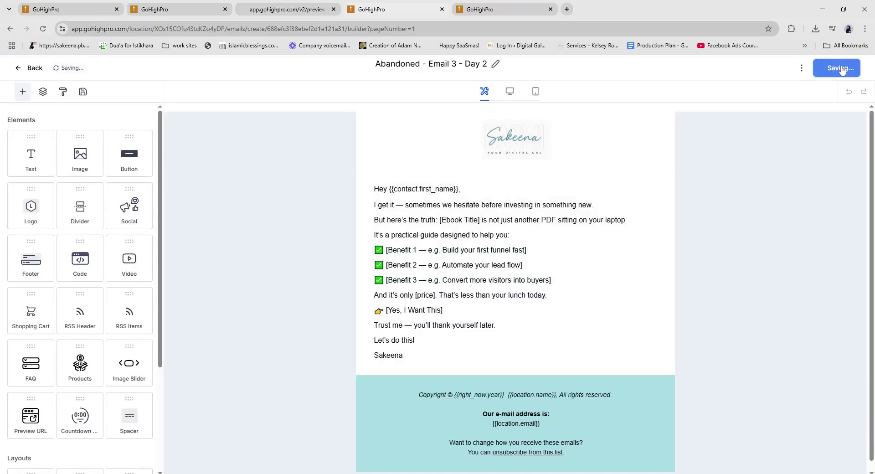
click(28, 68)
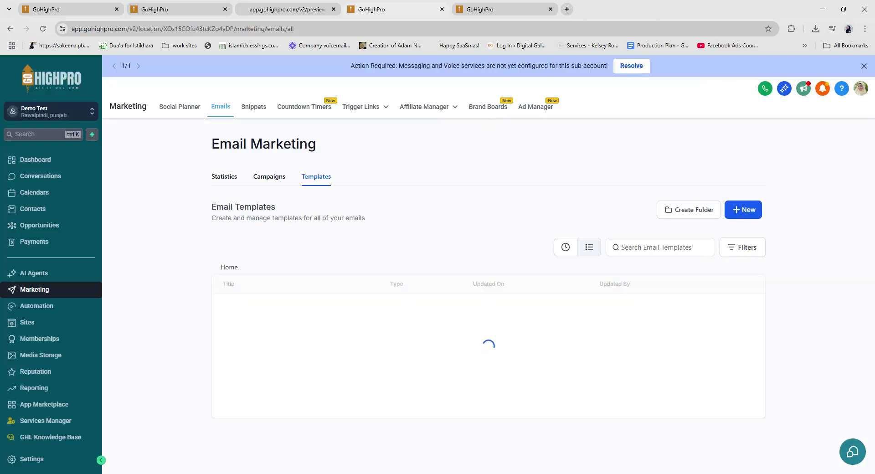
click(162, 6)
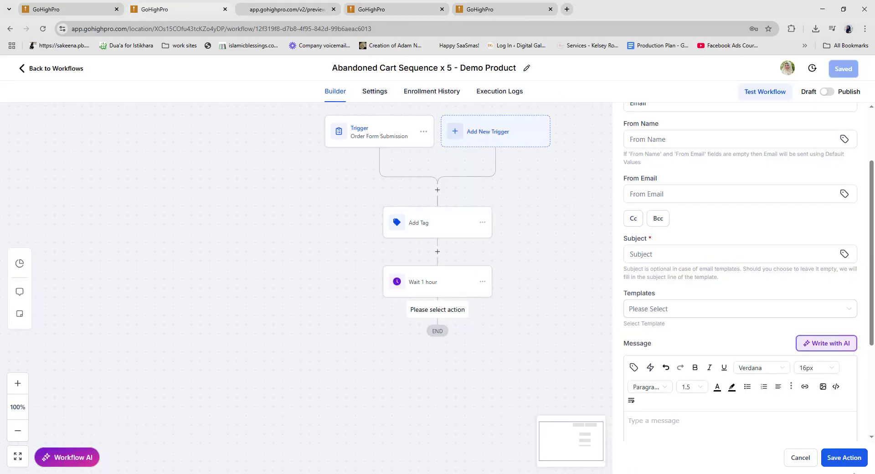
Step: After reloading, add a Send Email step after Wait 1 hour using the Abandoned - Email 1 - Day 1 template
click(807, 465)
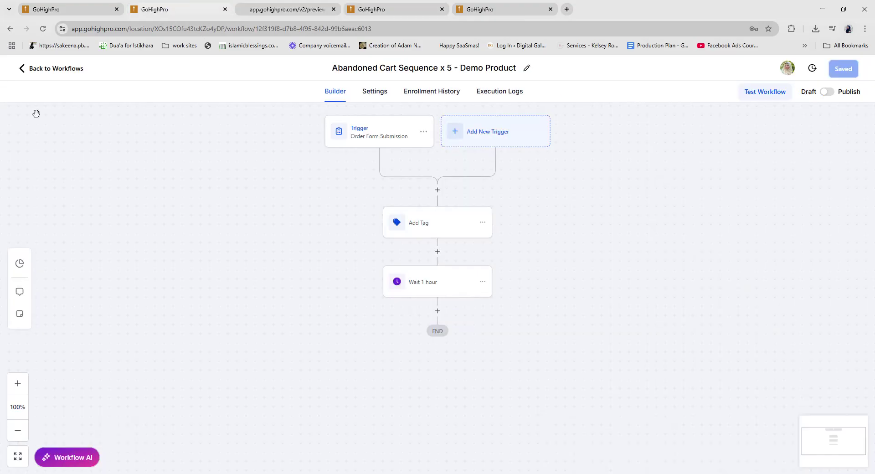
click(43, 29)
click(438, 311)
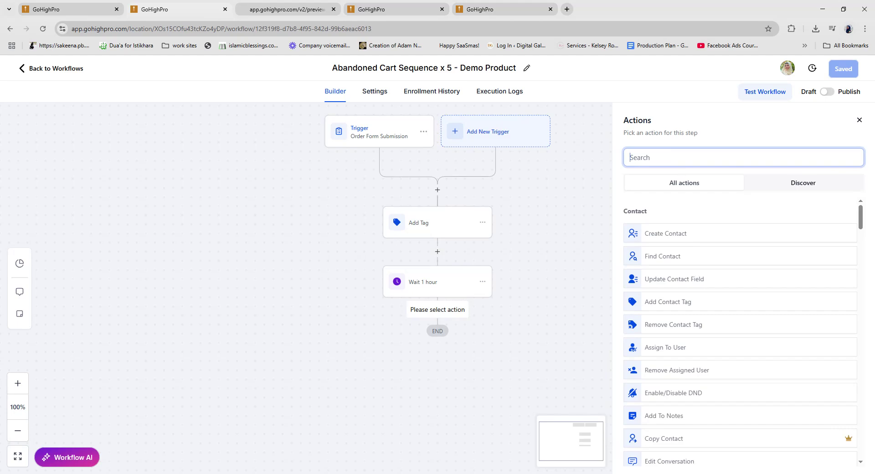
text(email)
click(655, 238)
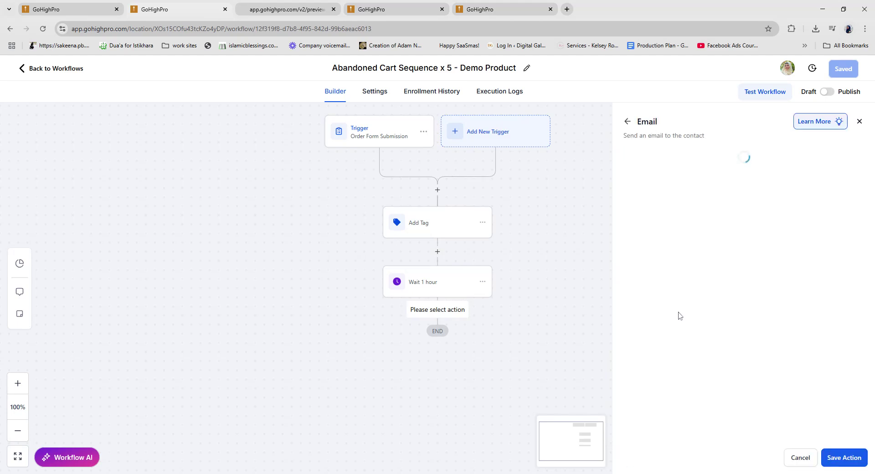
click(672, 399)
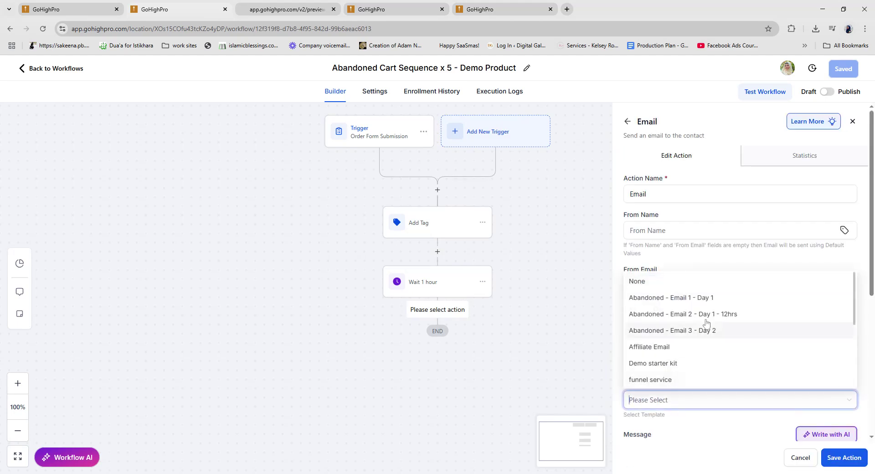
click(691, 299)
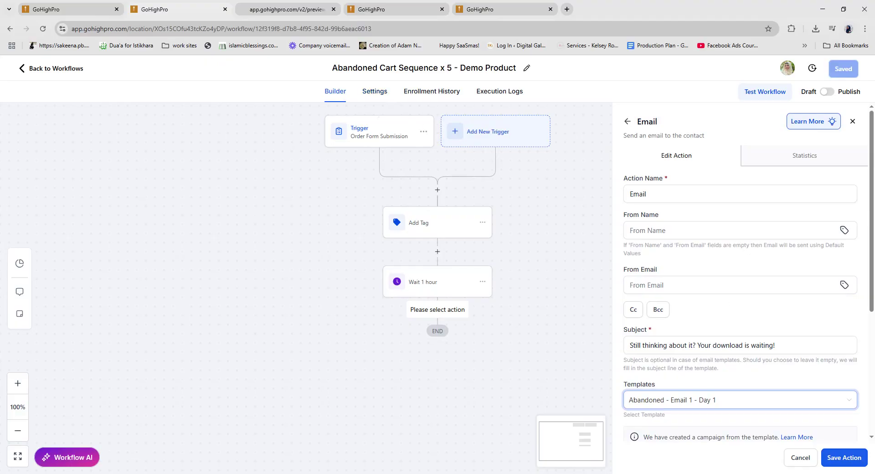
scroll(717, 344, down, 4)
click(851, 461)
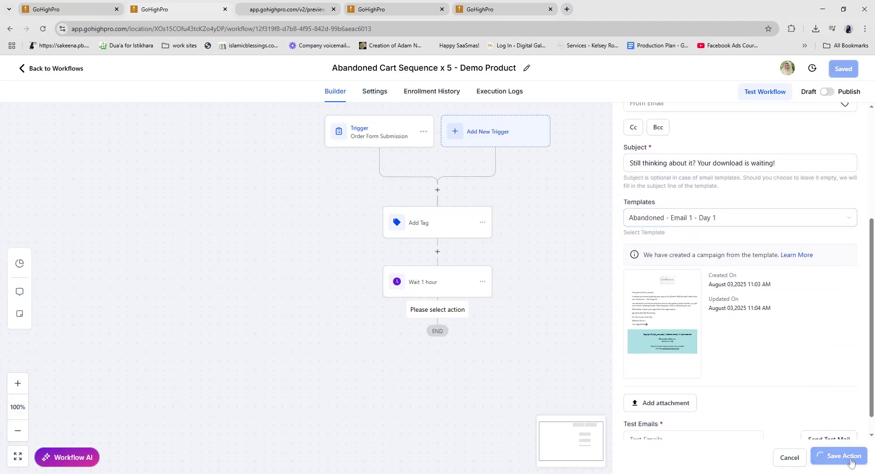
Step: Rename the new email step to 'Email 1 - 1 hour' and save it
click(438, 351)
click(650, 192)
text(1 - 1 hour)
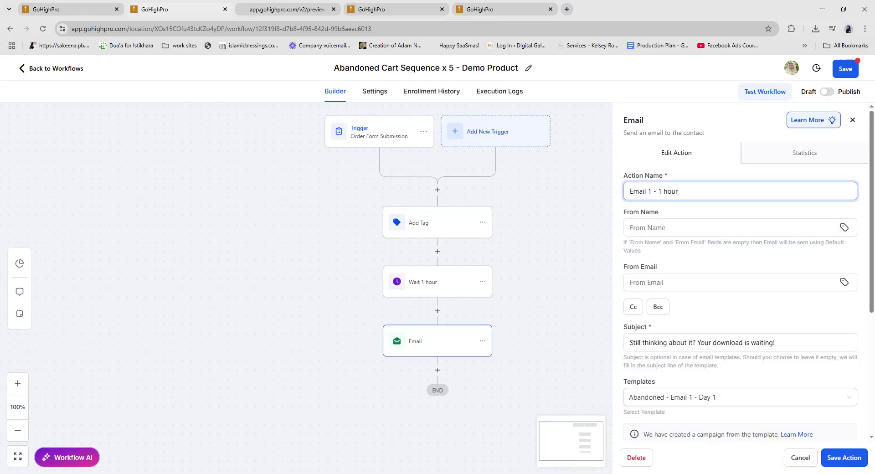
click(857, 460)
click(482, 282)
Step: Copy all actions from the 1-hour wait, paste them after Email 1, and make the copied wait 12 hours
mouse_move(518, 318)
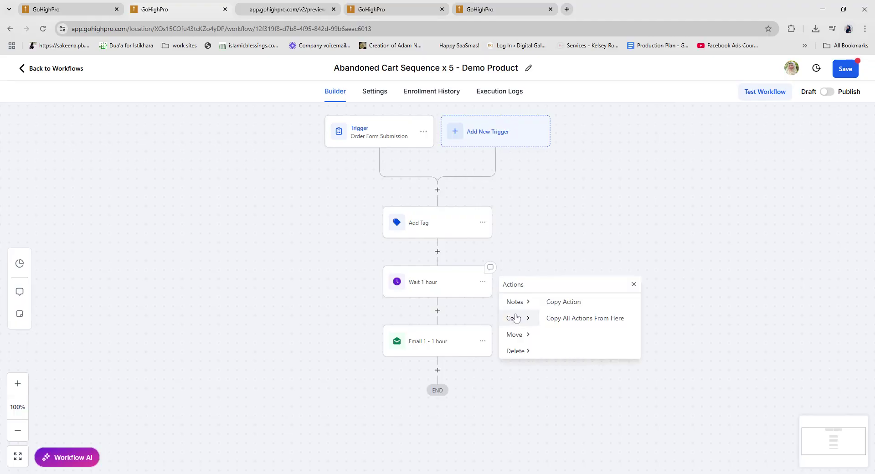
click(587, 318)
click(445, 369)
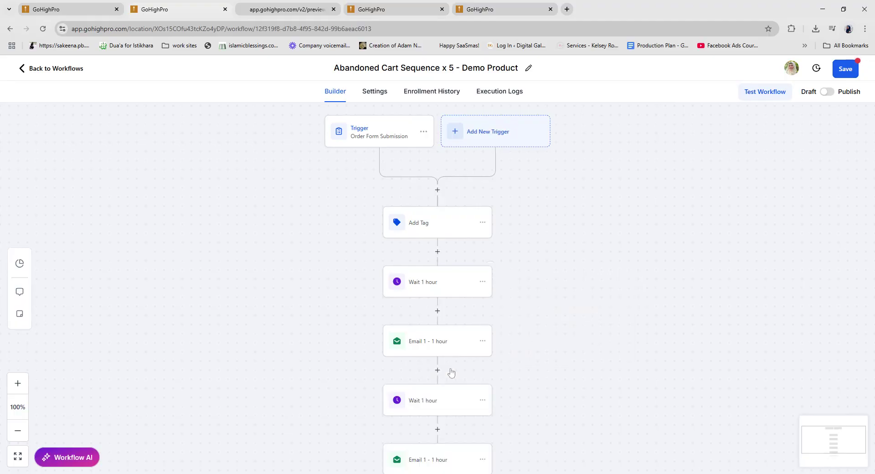
scroll(451, 373, down, 2)
click(440, 332)
click(502, 177)
text(2 hours)
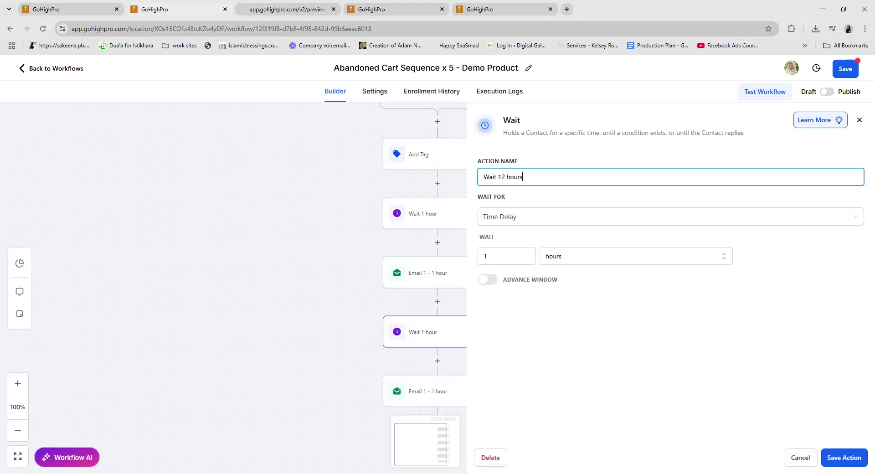
click(485, 256)
text(2)
click(614, 312)
click(841, 452)
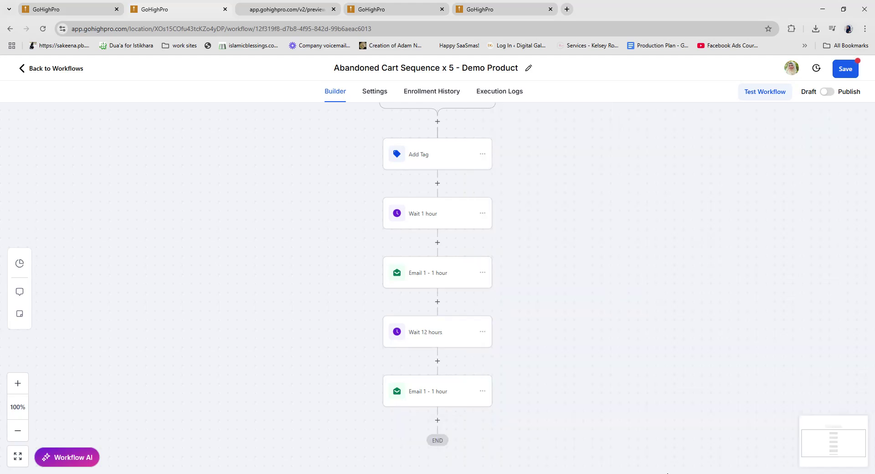
Step: Name the copied email 'Email 2 - 12 hours' with the Abandoned - Email 2 - Day 1 - 12hrs template
click(446, 388)
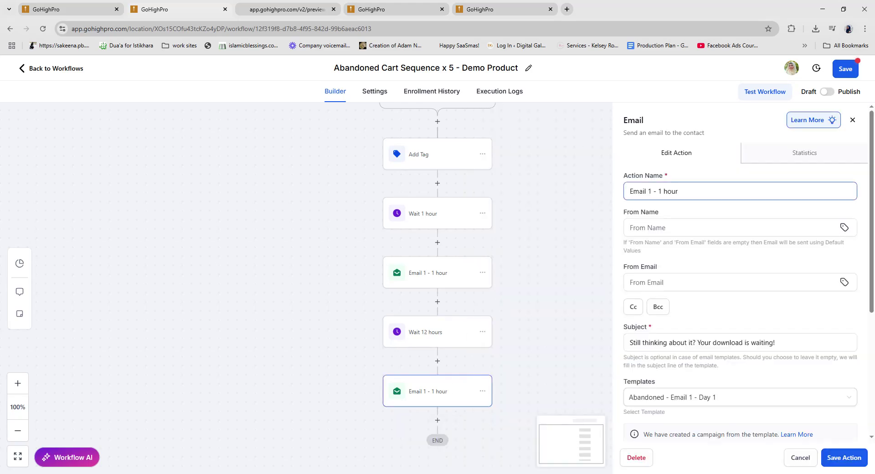
click(662, 192)
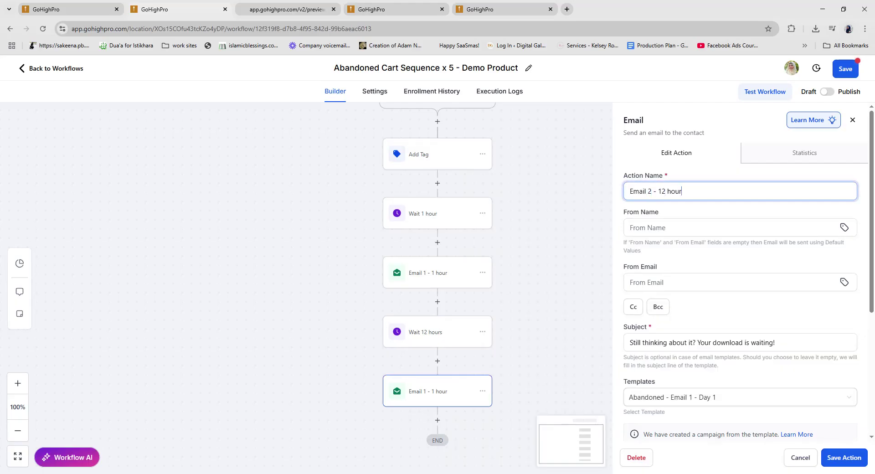
scroll(693, 327, down, 3)
click(731, 260)
click(738, 313)
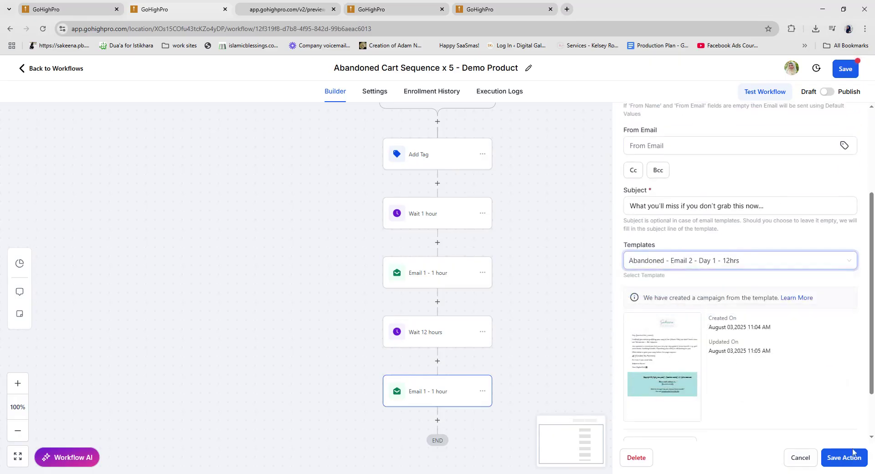
click(844, 456)
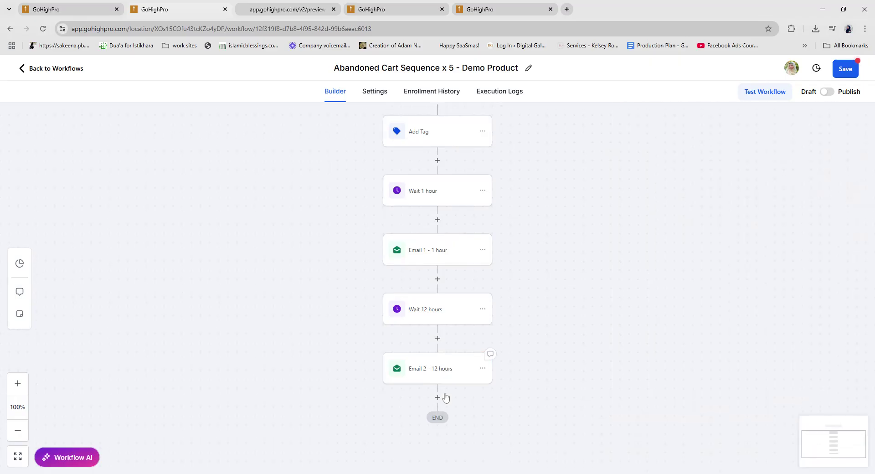
scroll(455, 273, down, 2)
Step: Copy all actions from Wait 12 hours, paste them at the end, and change the copied wait to 1 day
click(482, 245)
mouse_move(514, 275)
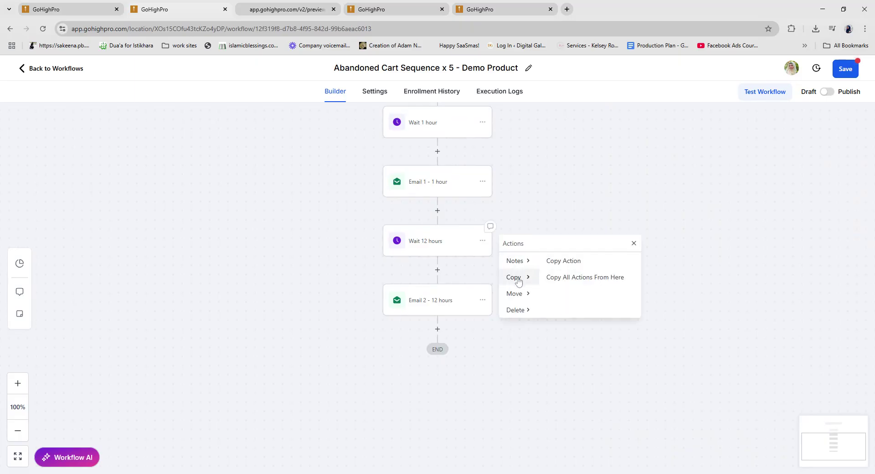
click(567, 279)
click(438, 328)
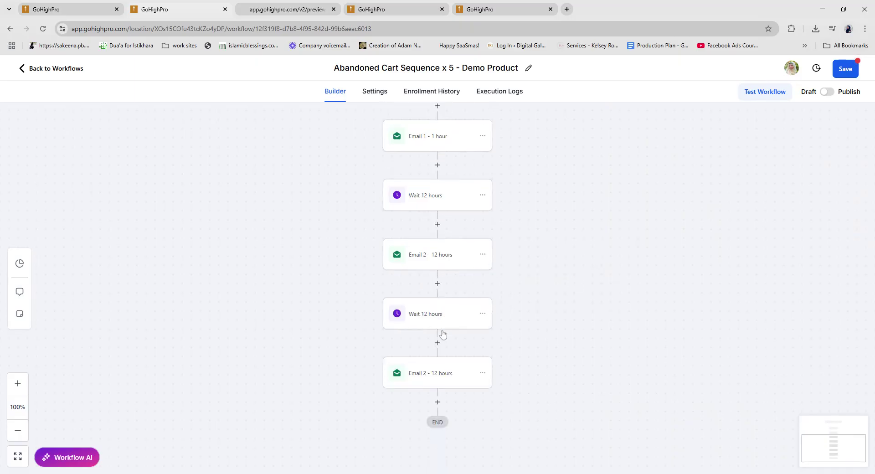
click(436, 317)
click(576, 257)
click(567, 310)
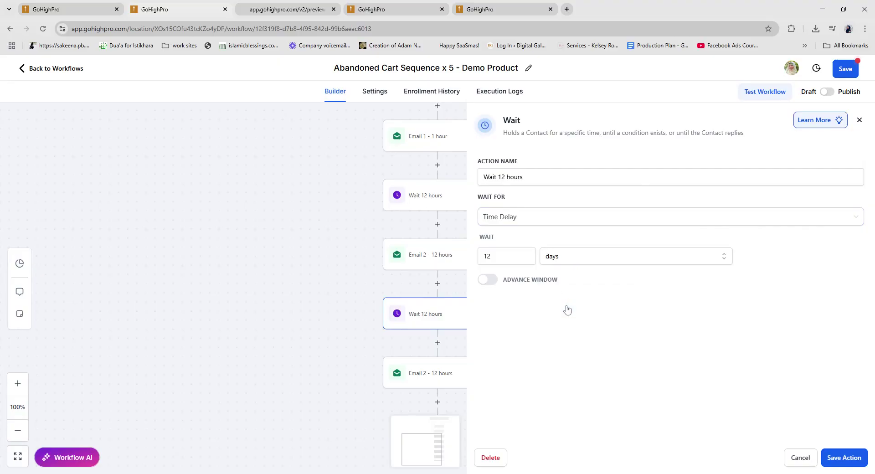
drag(501, 256, 474, 264)
text(1)
drag(502, 177, 525, 177)
text(day)
click(837, 458)
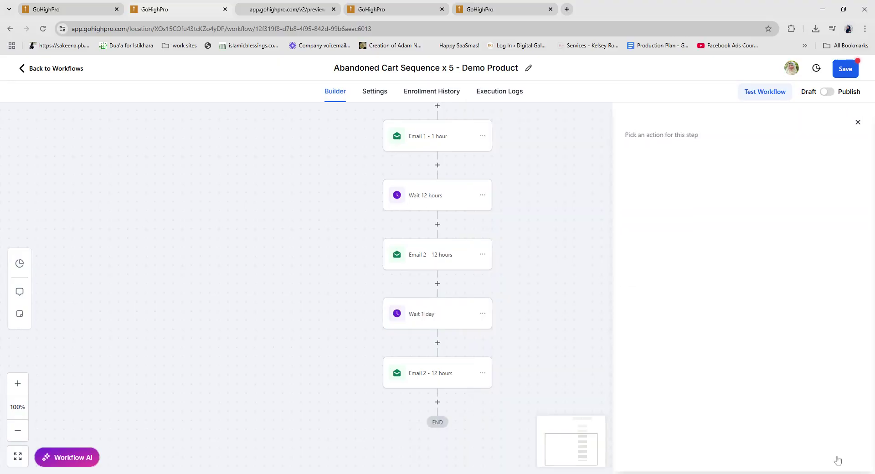
Step: Set the last email to the Abandoned - Email 3 - Day 2 template and rename it 'Email3 - 1 day'
click(437, 369)
click(734, 260)
click(734, 328)
scroll(744, 360, up, 5)
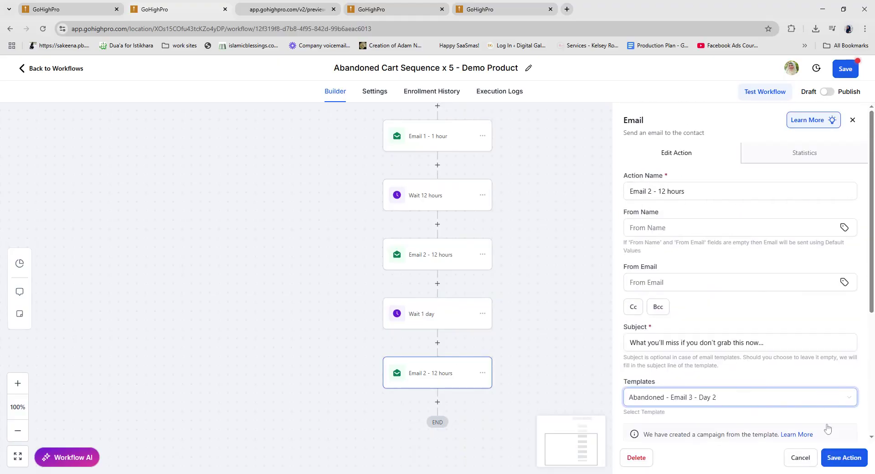
drag(662, 191, 685, 191)
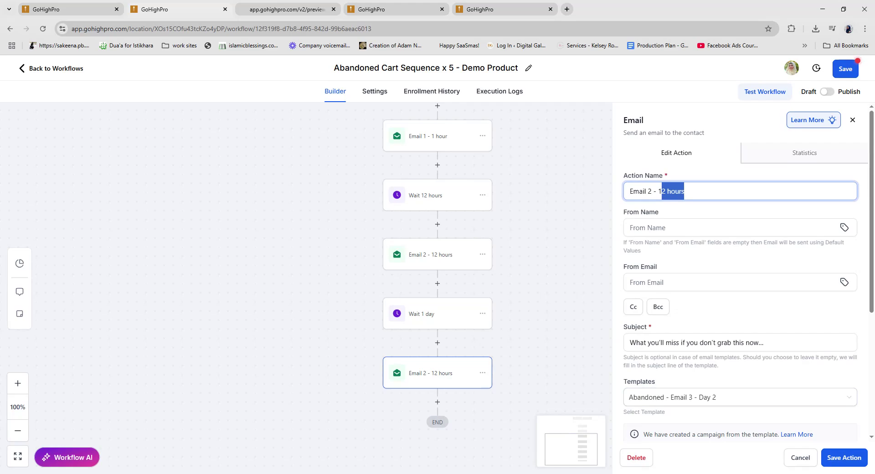
key(BackSpace)
drag(652, 191, 646, 191)
text(3)
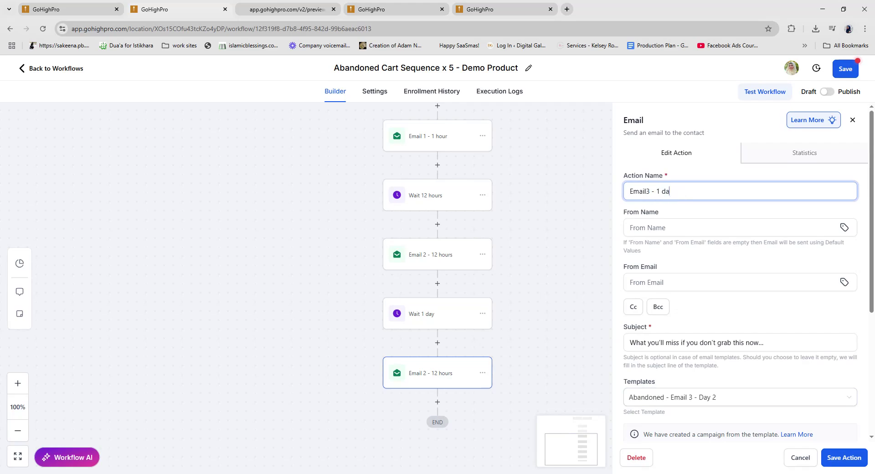
click(850, 460)
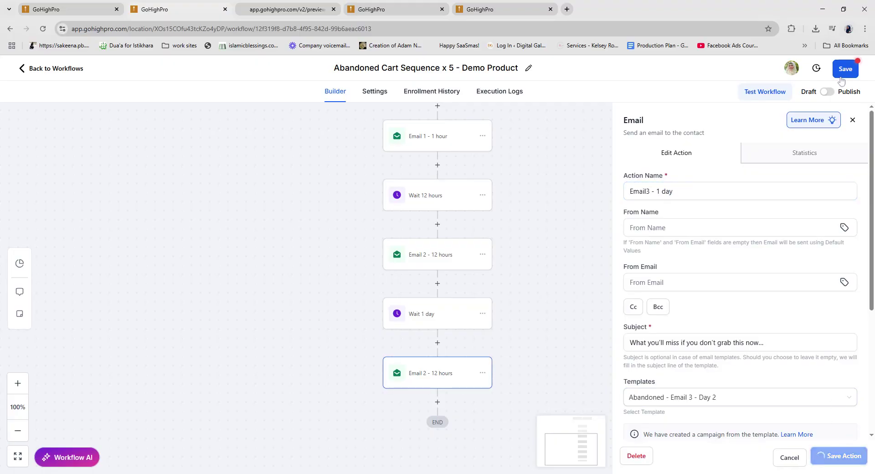
click(454, 69)
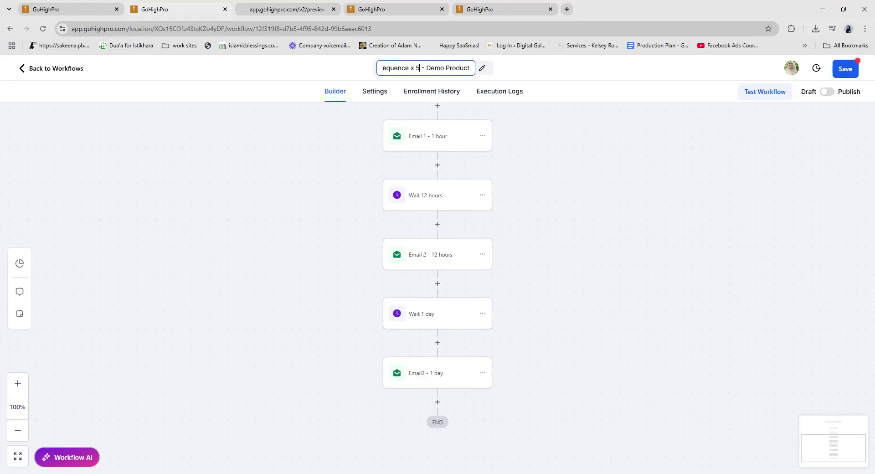
text(3)
key(Return)
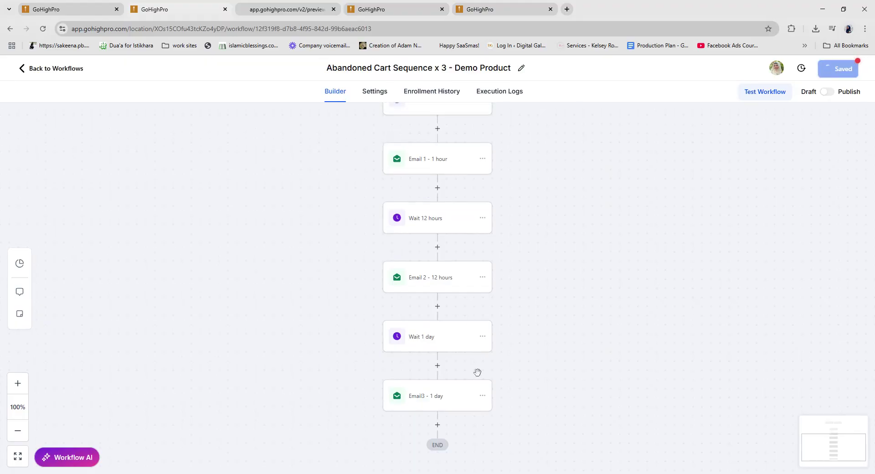
scroll(600, 296, up, 2)
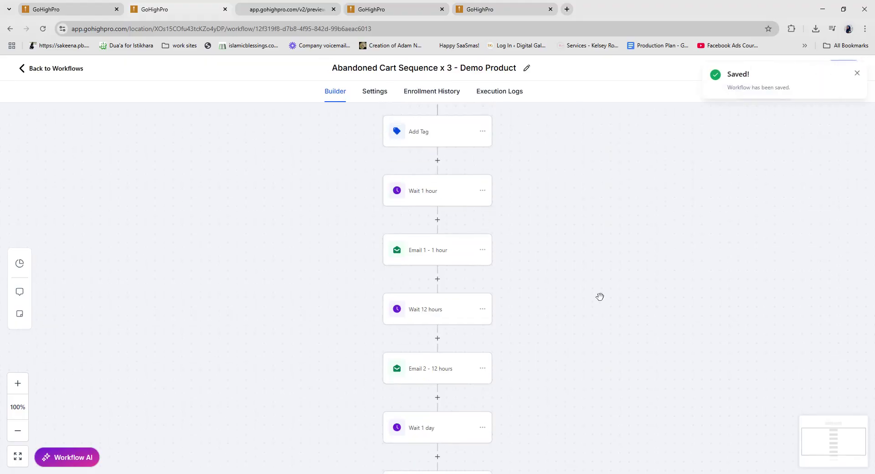
scroll(600, 297, up, 2)
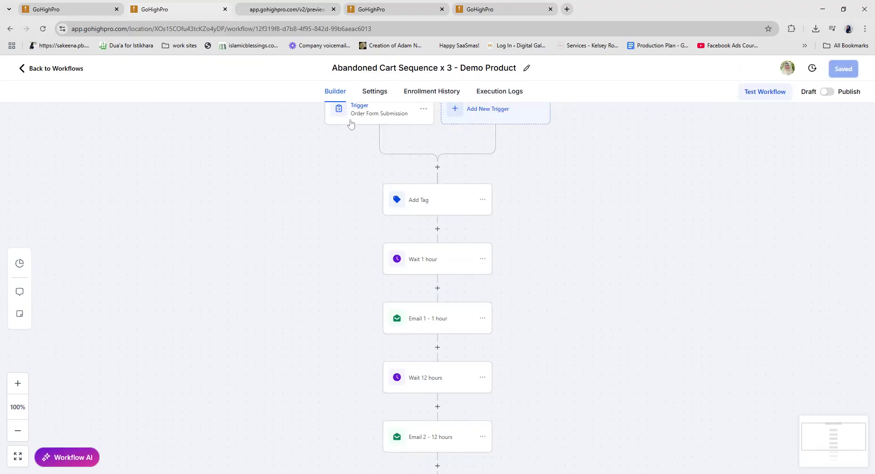
scroll(271, 338, down, 2)
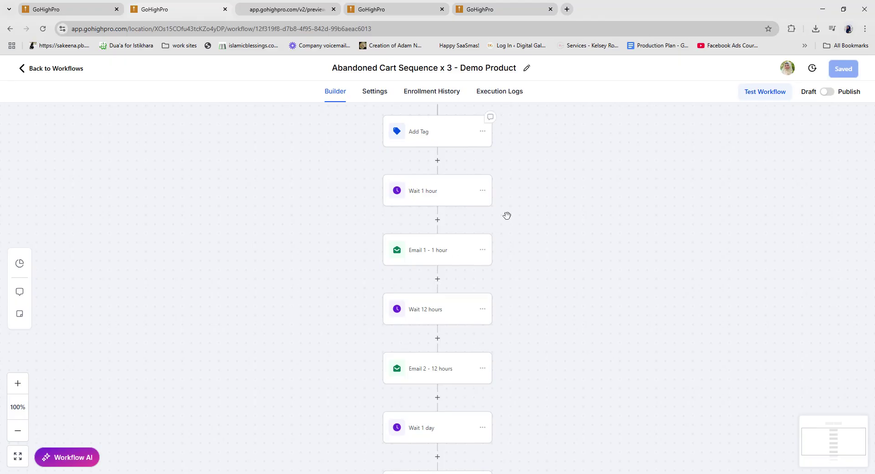
scroll(535, 352, down, 5)
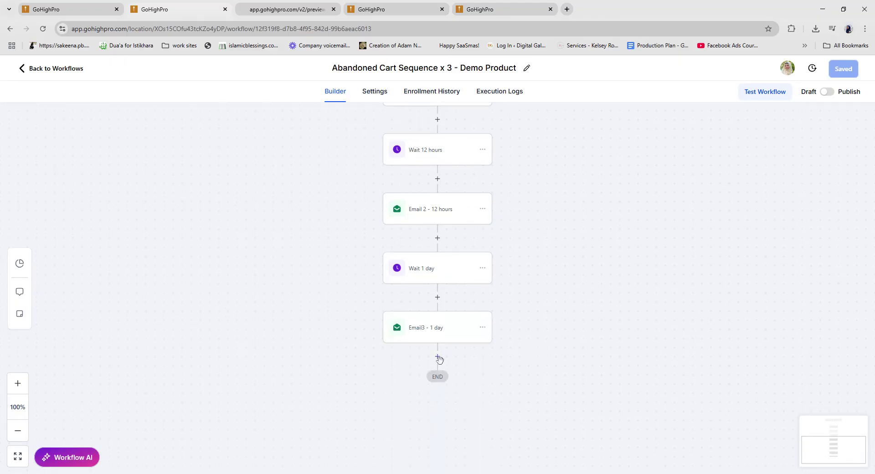
Step: Add a Goal Event after Email3 - 1 day, met when the 'customer signed up' contact tag is added
click(438, 357)
text(goal)
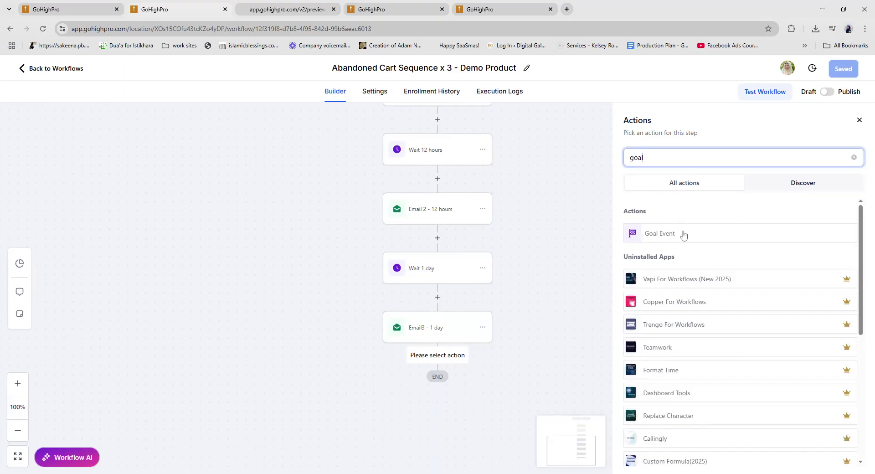
click(684, 235)
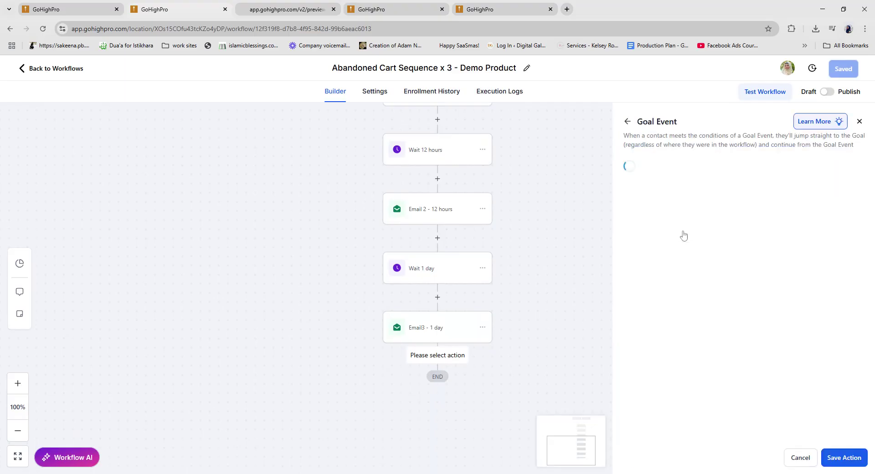
click(670, 229)
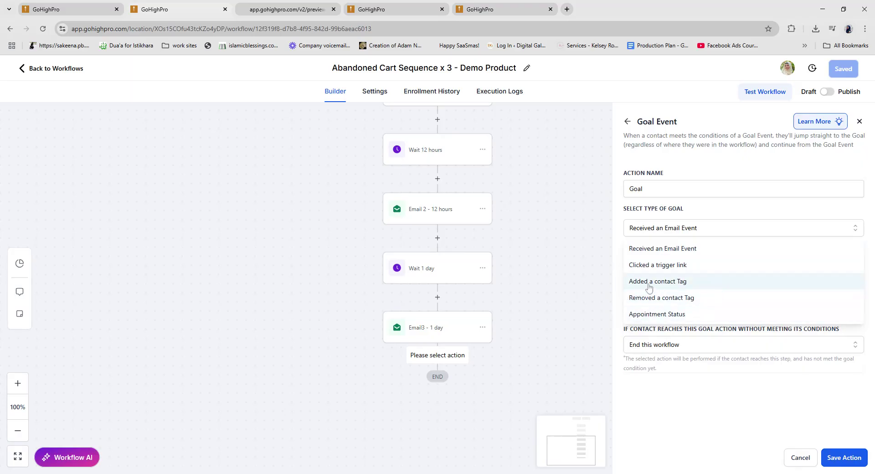
click(684, 283)
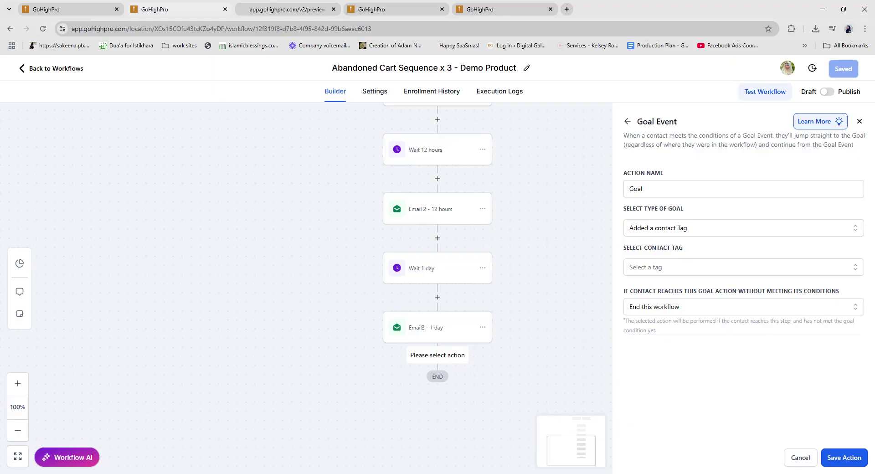
click(666, 272)
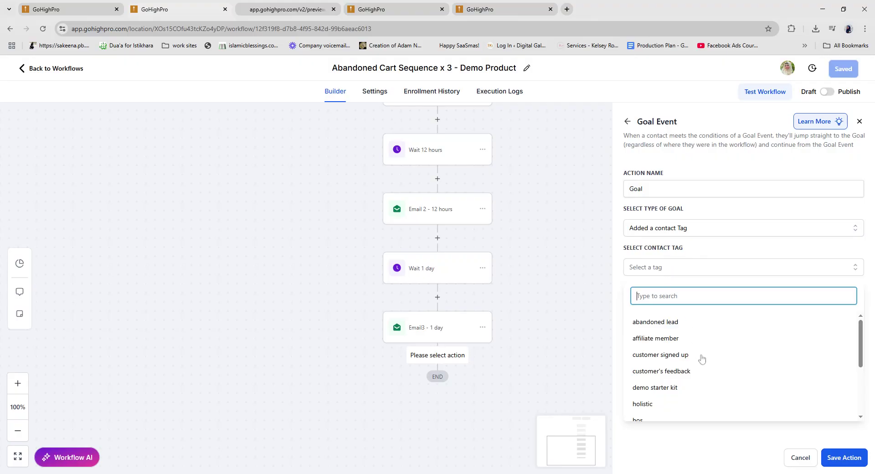
scroll(684, 359, down, 3)
scroll(682, 355, up, 3)
click(667, 355)
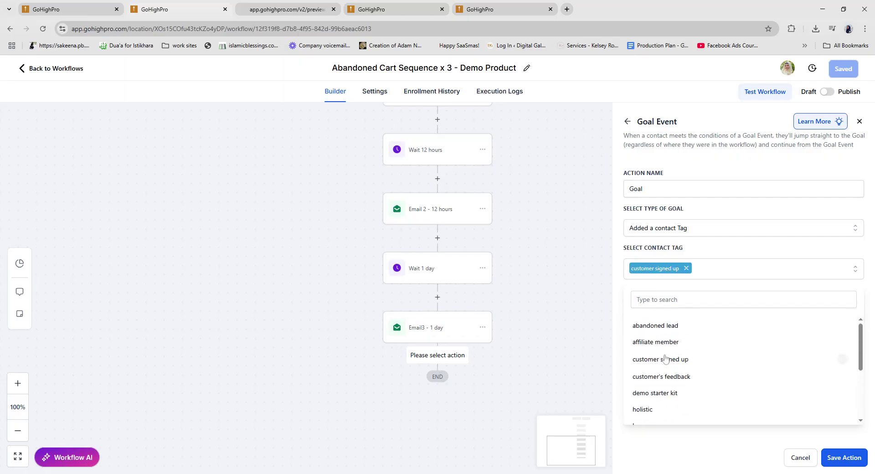
click(761, 256)
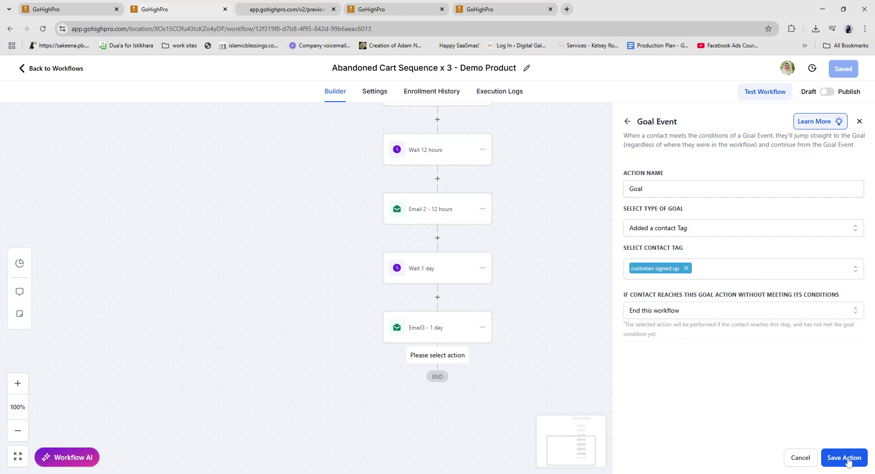
click(844, 458)
Step: Rename the goal step 'Goal - Customer Purchased/signedup' and save the workflow
click(468, 395)
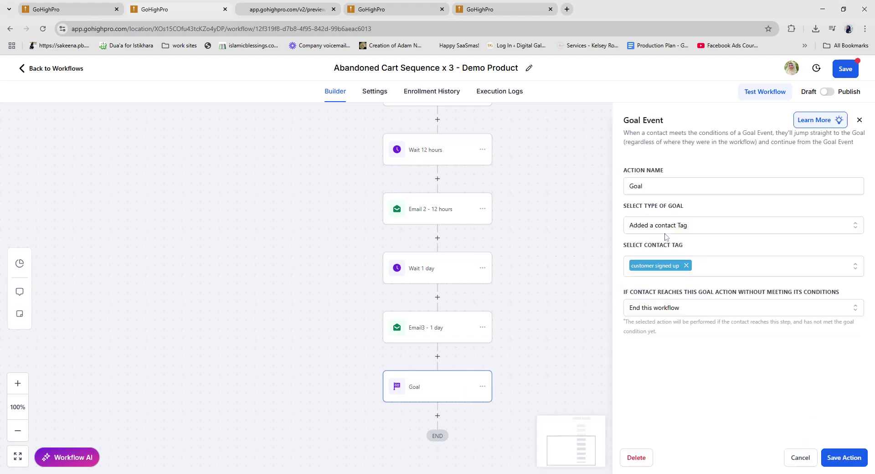
click(665, 186)
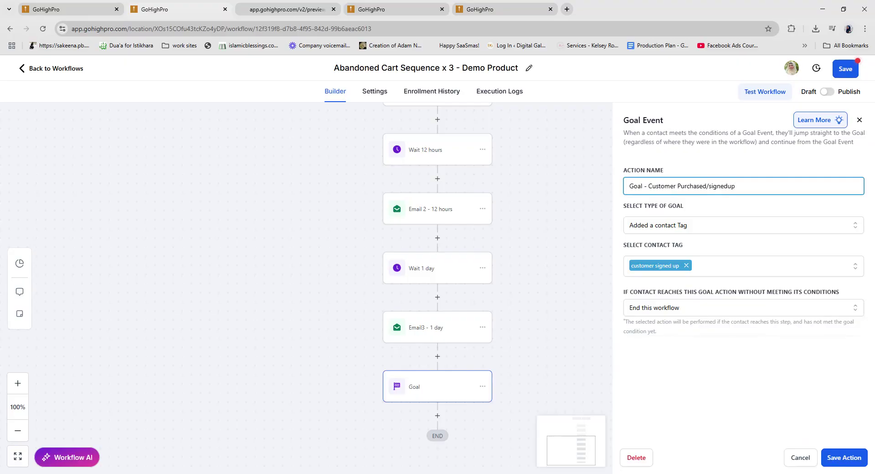
click(838, 460)
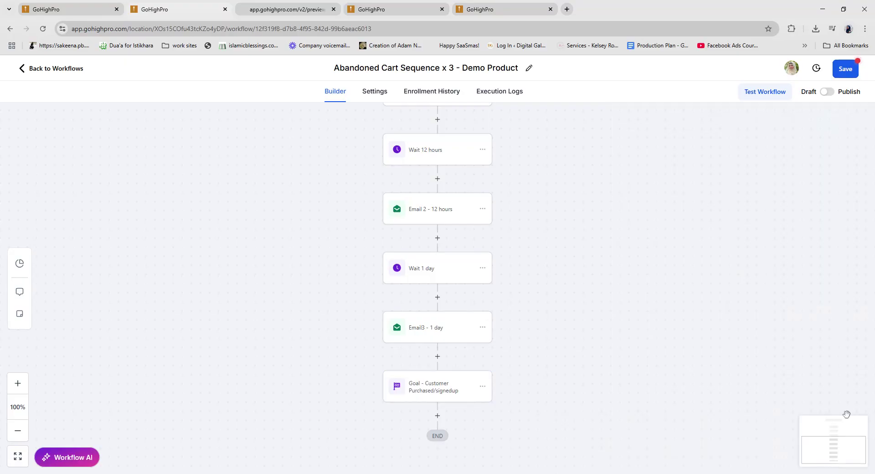
click(841, 69)
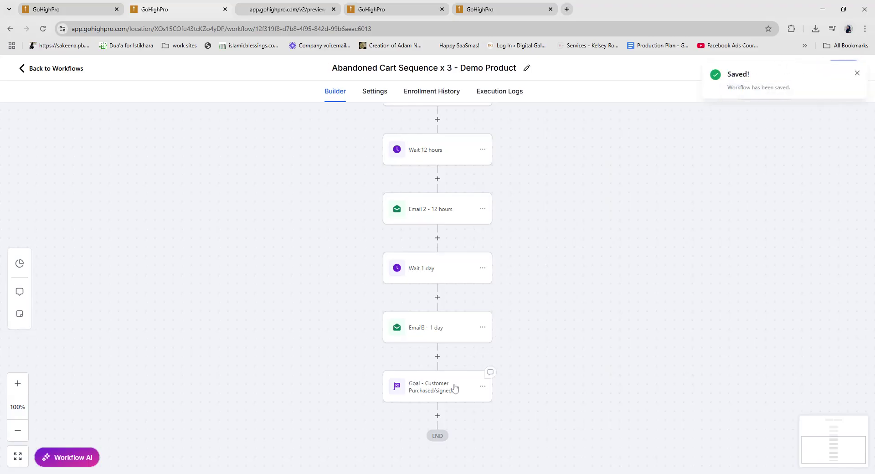
Step: Switch the workflow from Draft to Publish and save it
scroll(455, 388, up, 2)
scroll(455, 387, up, 1)
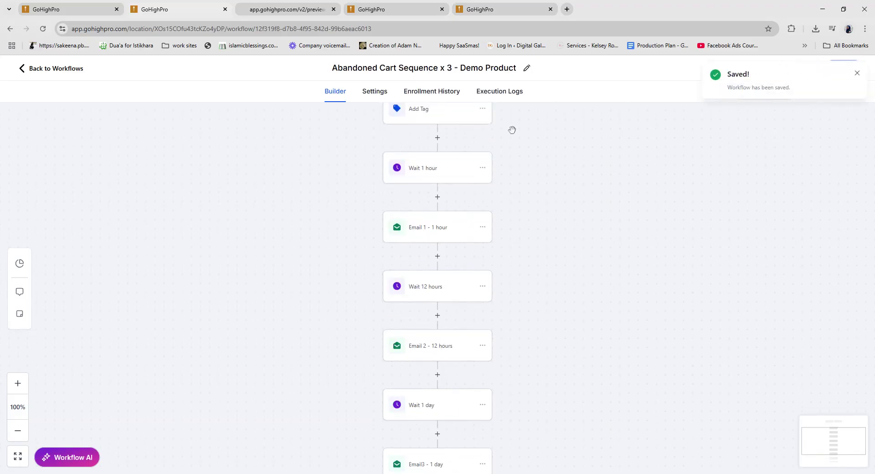
scroll(453, 242, up, 1)
scroll(422, 209, down, 5)
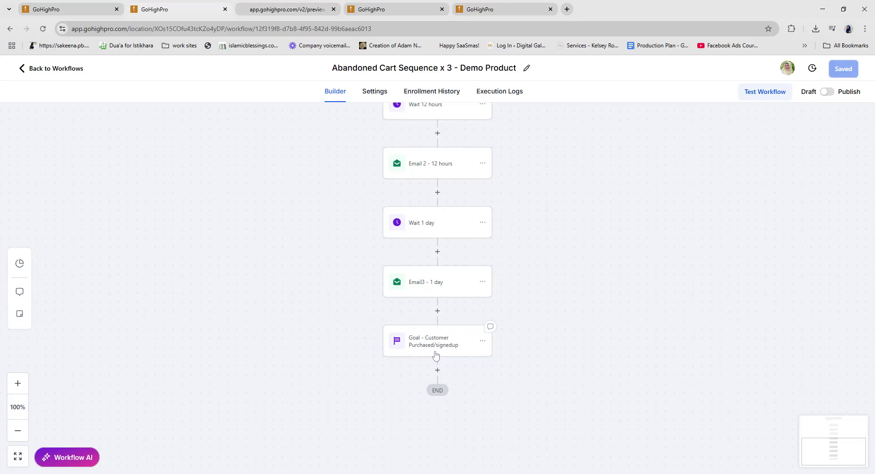
scroll(521, 338, up, 1)
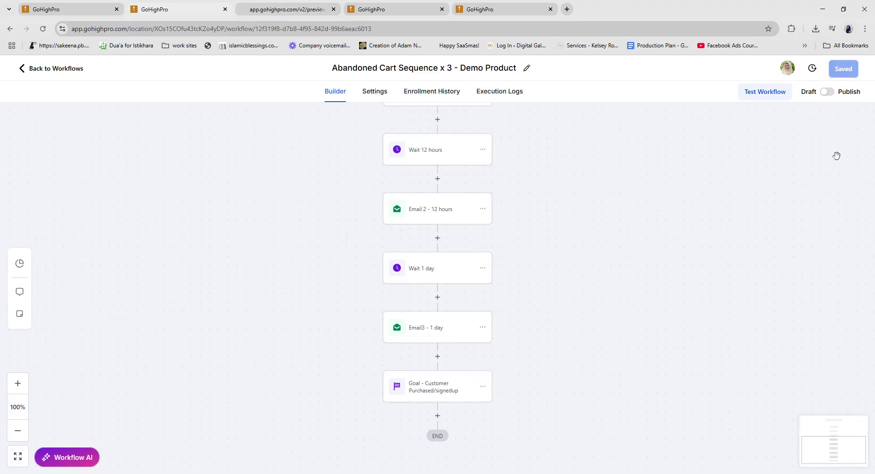
click(829, 92)
click(843, 70)
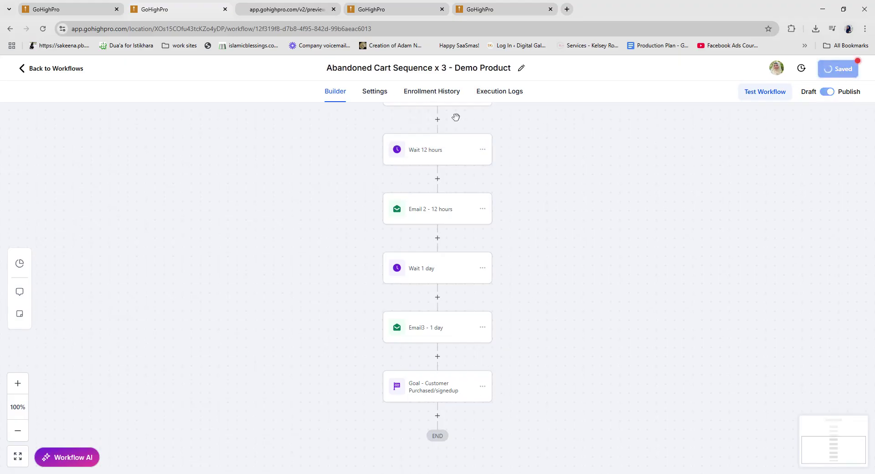
Step: Set the workflow's sender details to from name 'Business Name' plus a from e-mail address, and save
click(375, 91)
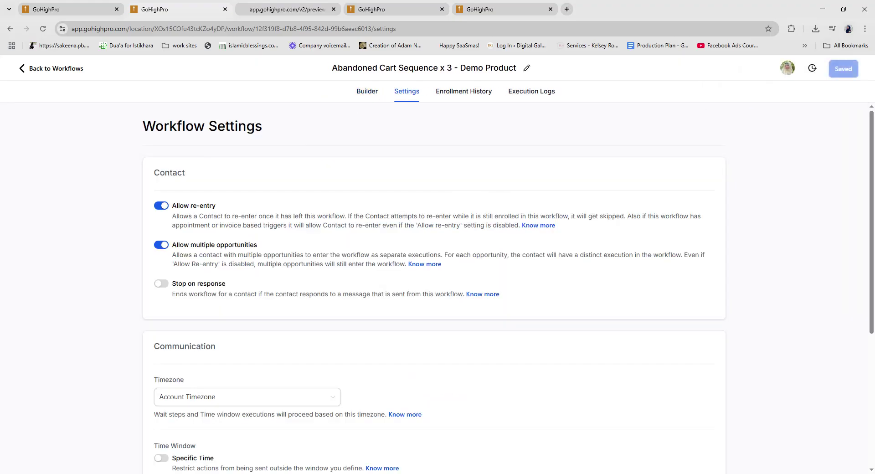
scroll(437, 274, down, 5)
text(Business Name)
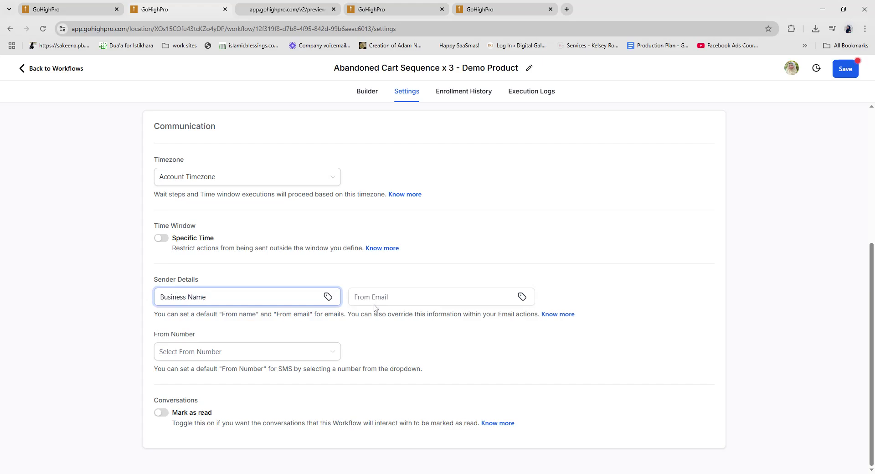
click(375, 301)
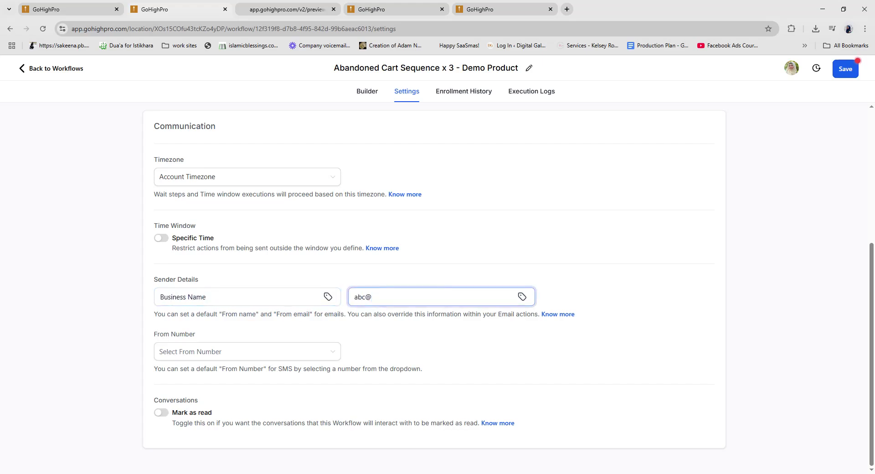
click(845, 70)
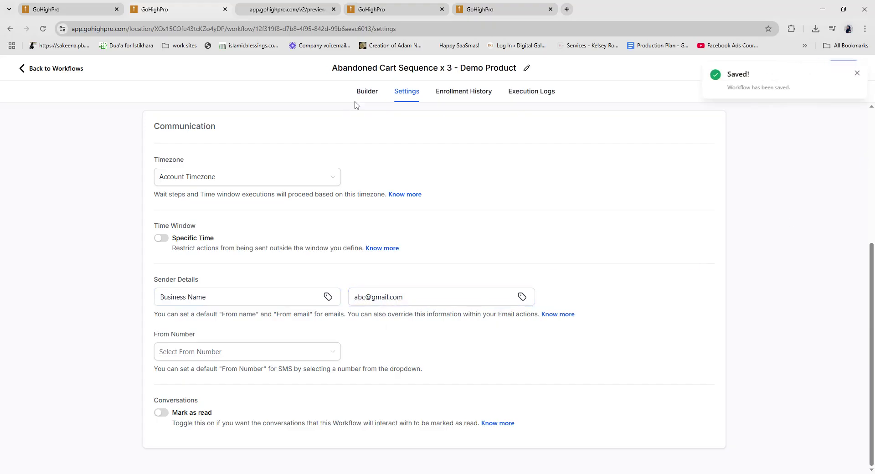
click(367, 91)
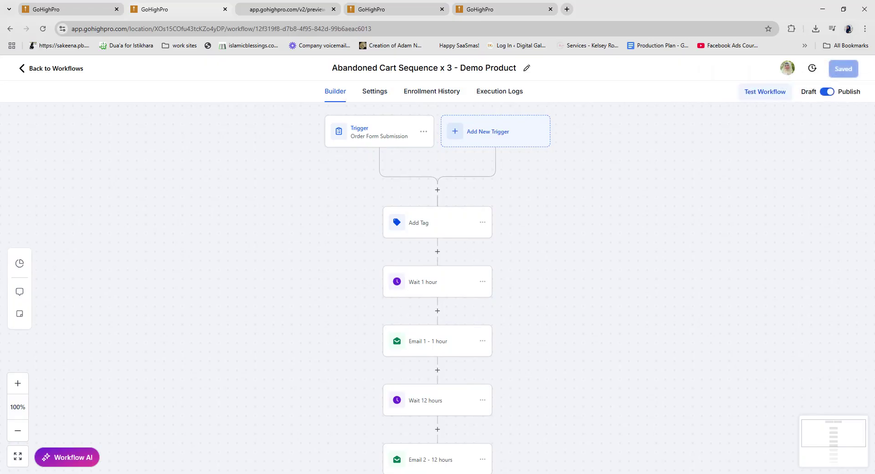
Step: Scroll through the published workflow's steps to check them, then go back to the workflows list
scroll(342, 187, down, 1)
scroll(342, 187, down, 2)
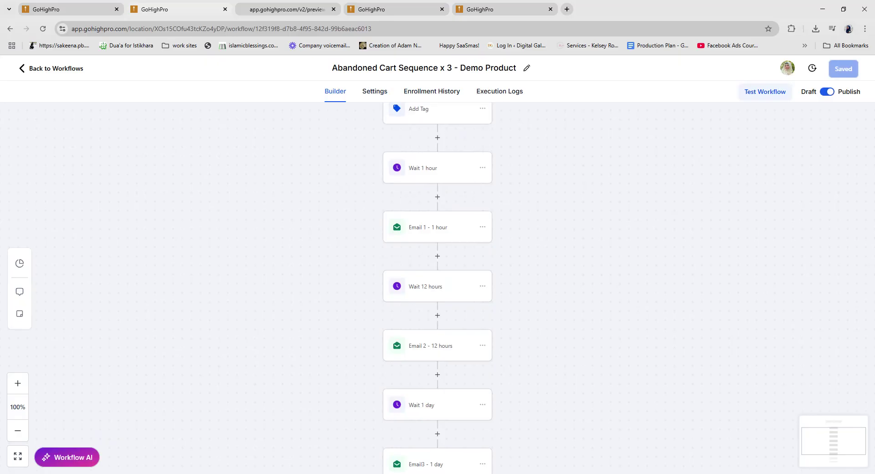
scroll(476, 187, down, 1)
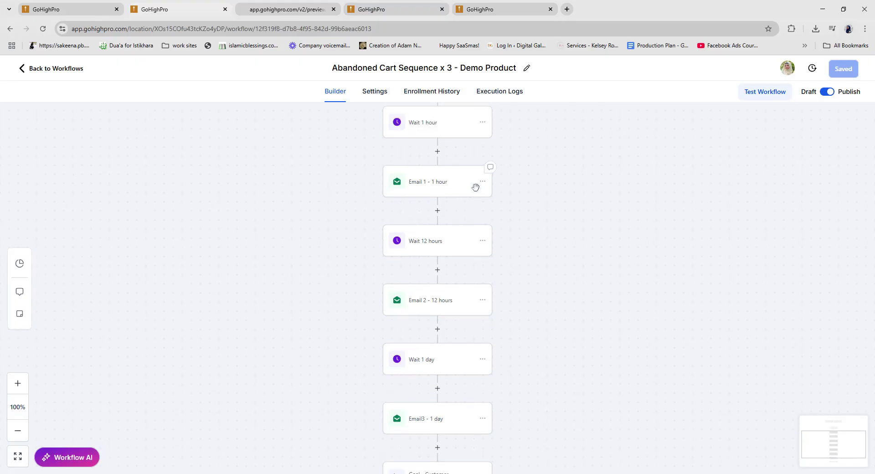
scroll(477, 189, down, 2)
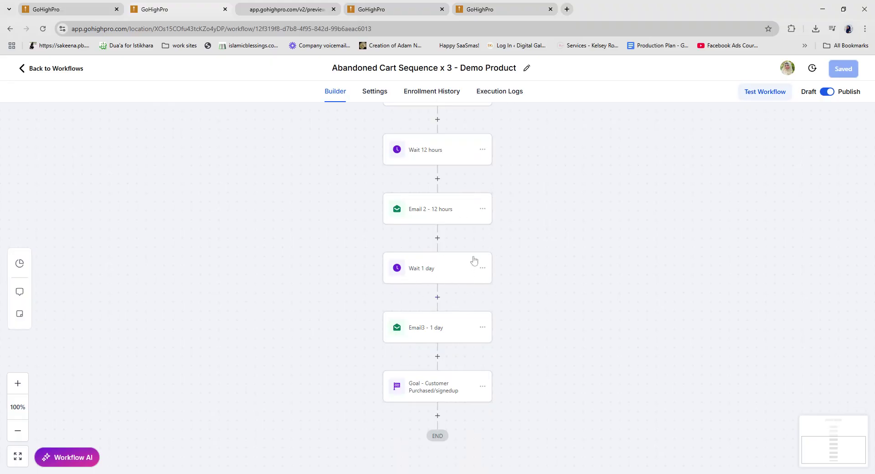
click(69, 70)
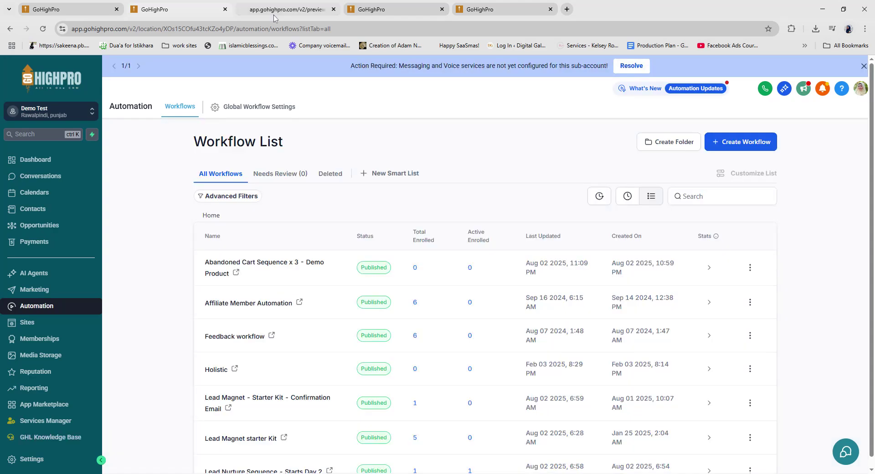